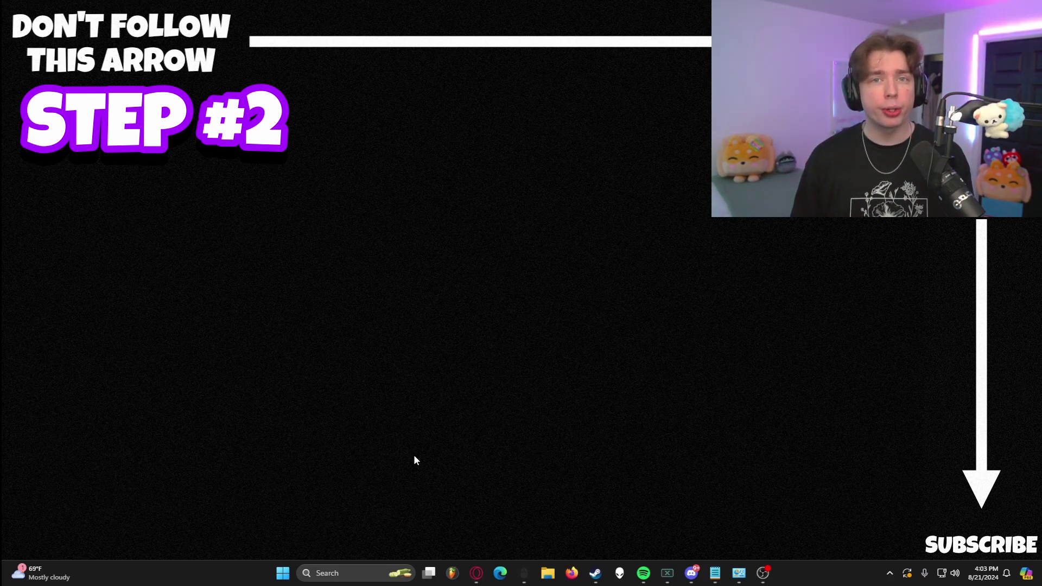
- Open Control Panel via a 'CONTROL' search and go to System and Security's Windows Defender Firewall page
{"action": "left_click", "coordinate": [336, 576]}
{"action": "type", "text": "CONTROL"}
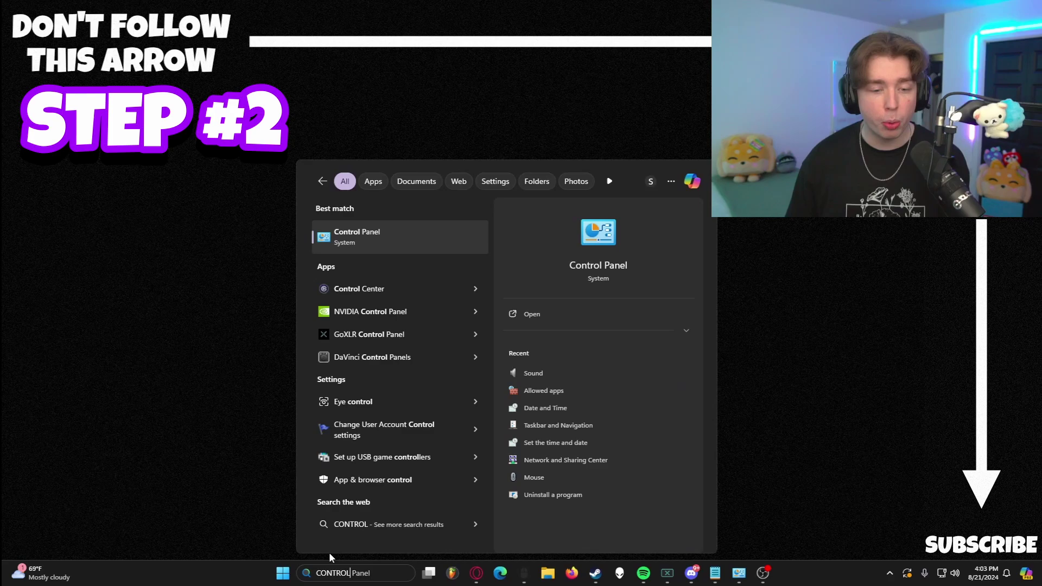
{"action": "key", "text": "Return"}
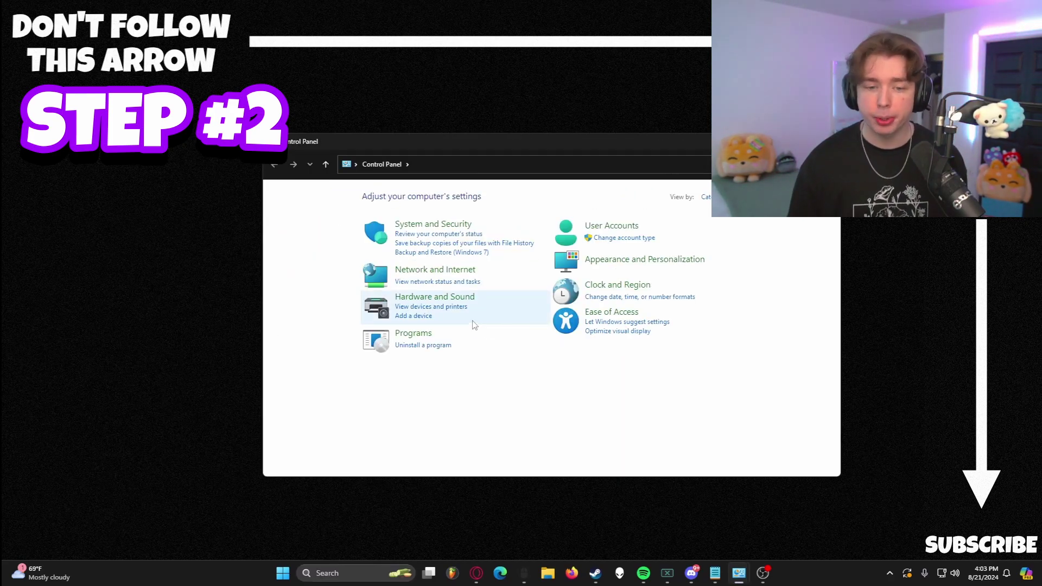
{"action": "left_click", "coordinate": [409, 228]}
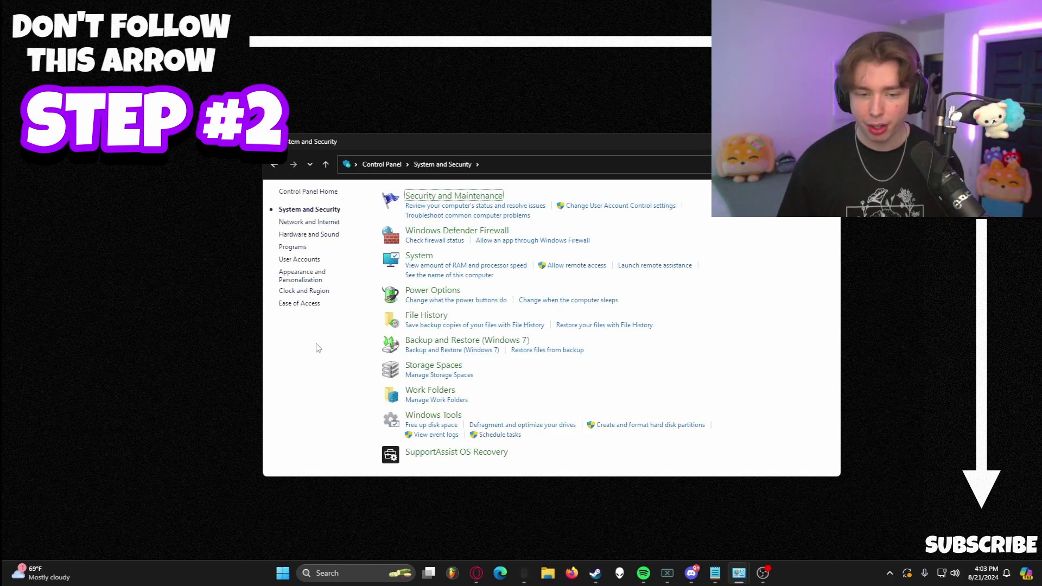
{"action": "left_click", "coordinate": [426, 235]}
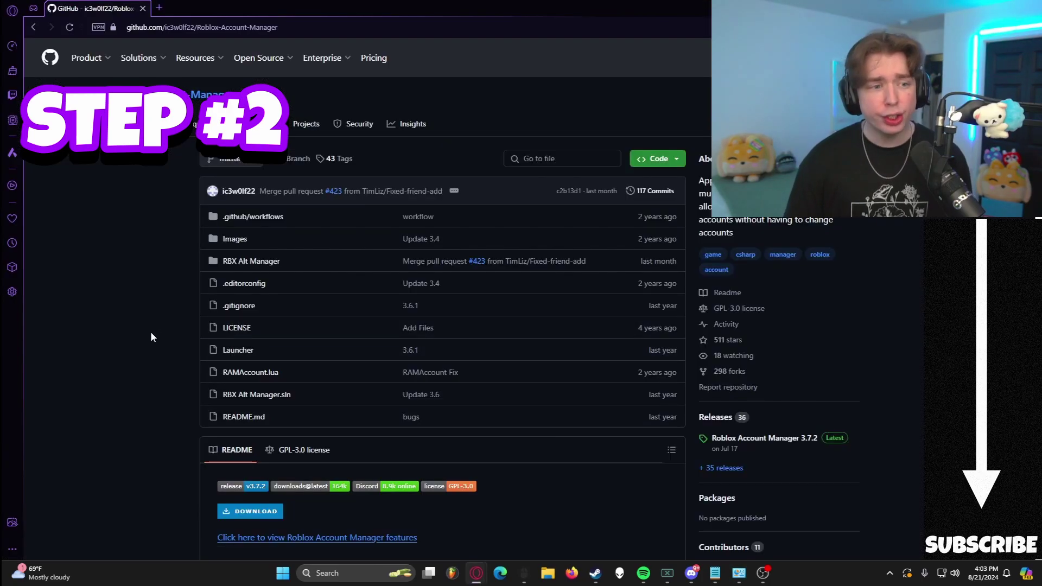
{"action": "scroll", "coordinate": [158, 344], "scroll_direction": "down", "scroll_amount": 5}
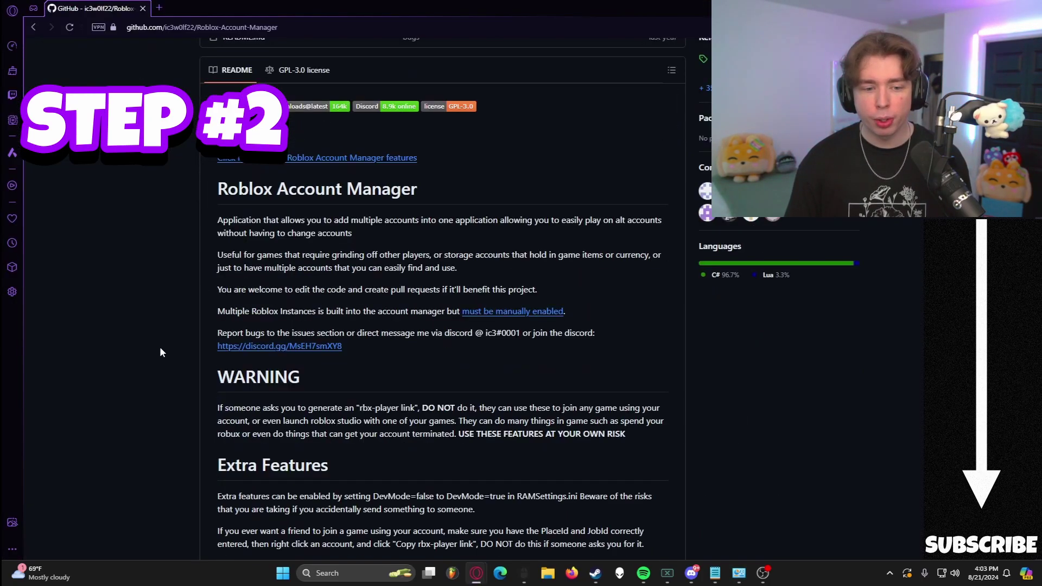
{"action": "scroll", "coordinate": [159, 353], "scroll_direction": "down", "scroll_amount": 3}
{"action": "scroll", "coordinate": [163, 353], "scroll_direction": "up", "scroll_amount": 15}
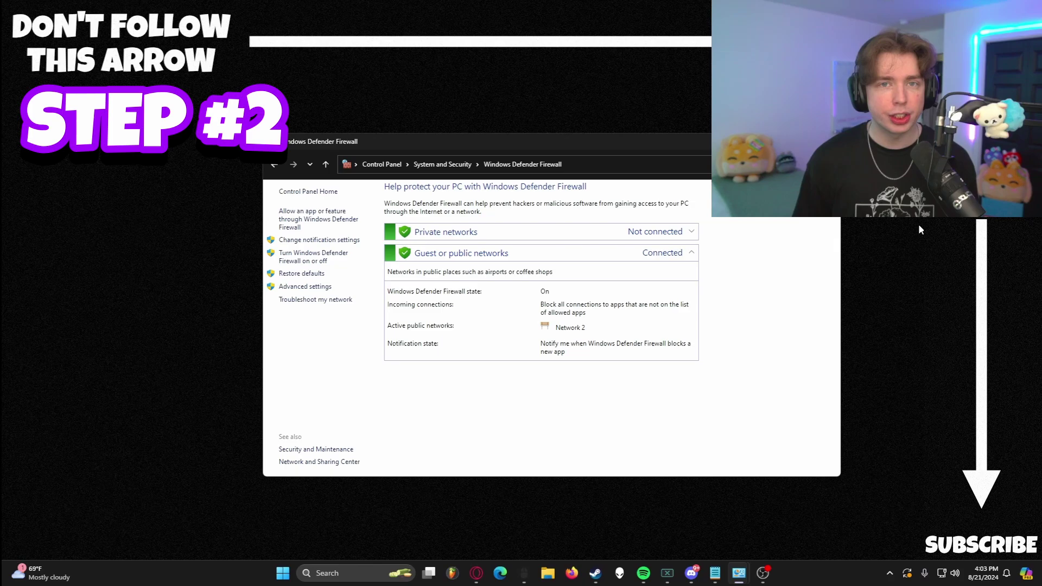
- Switch Windows Defender Firewall off for both private and public networks and apply it
{"action": "left_click", "coordinate": [328, 261]}
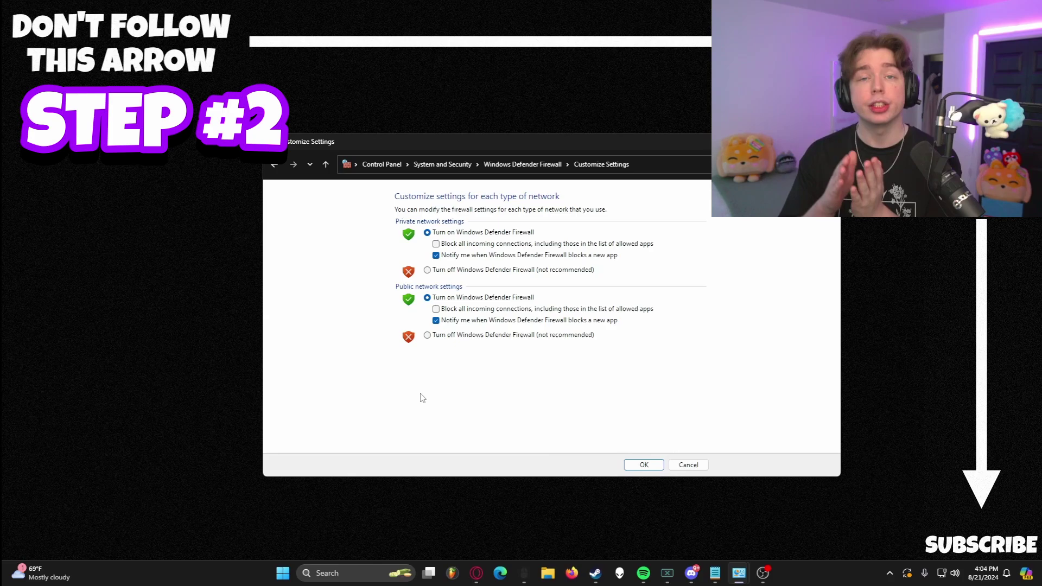
{"action": "left_click", "coordinate": [428, 271]}
{"action": "left_click", "coordinate": [427, 335]}
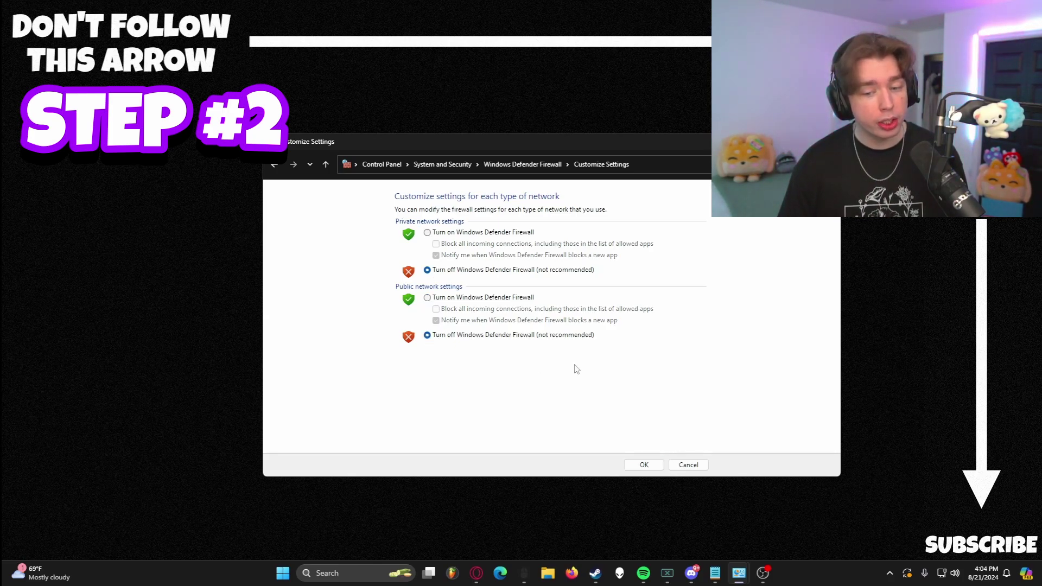
{"action": "left_click", "coordinate": [643, 465]}
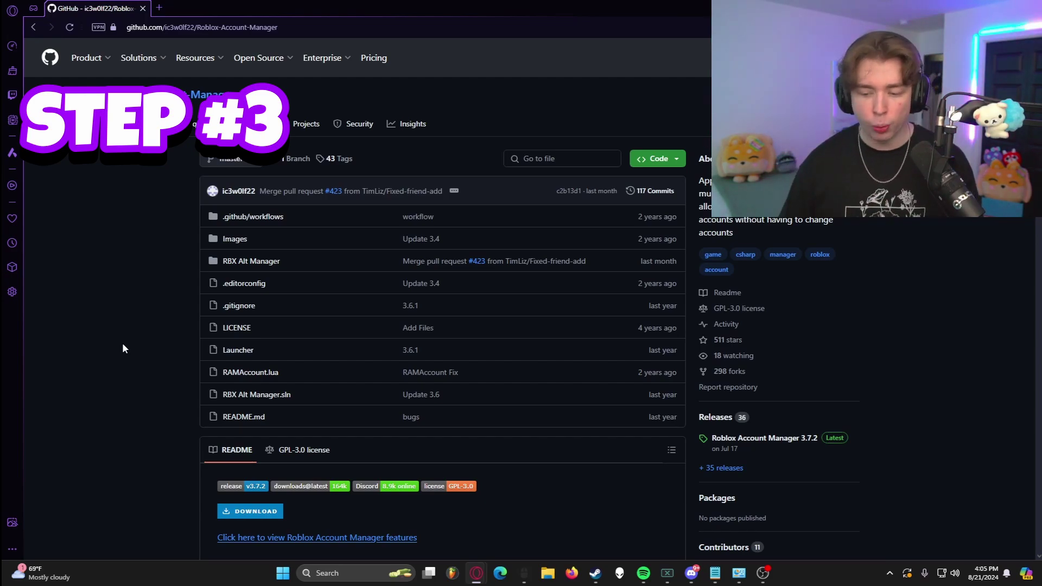
- Scroll the Roblox-Account-Manager GitHub repository page down to its README
{"action": "scroll", "coordinate": [117, 383], "scroll_direction": "down", "scroll_amount": 4}
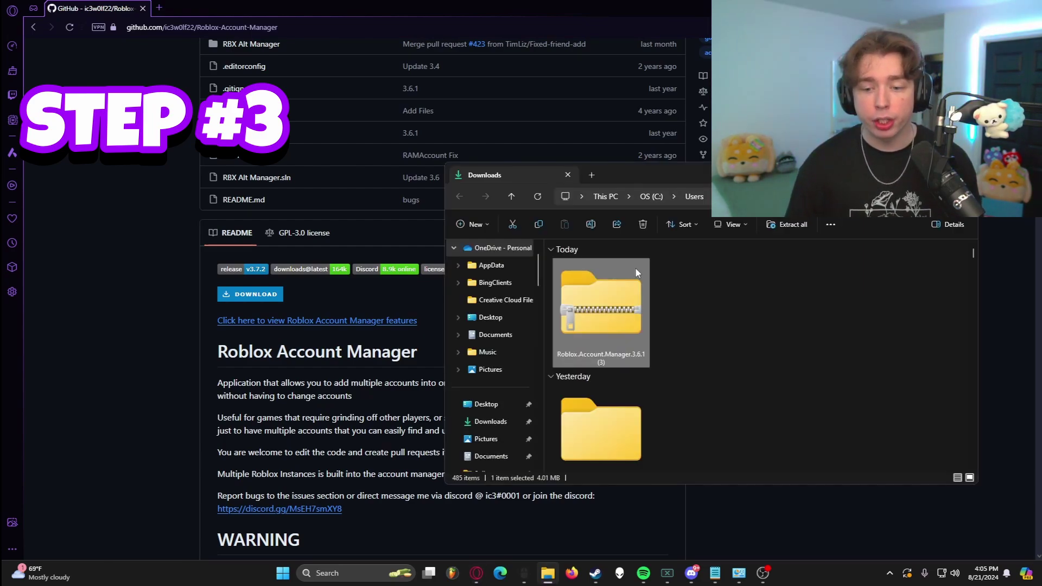
- Extract the Roblox.Account.Manager.3.6.1 zip into a newly created 'RAM video' folder in Downloads
{"action": "left_click_drag", "start_coordinate": [679, 175], "coordinate": [535, 192]}
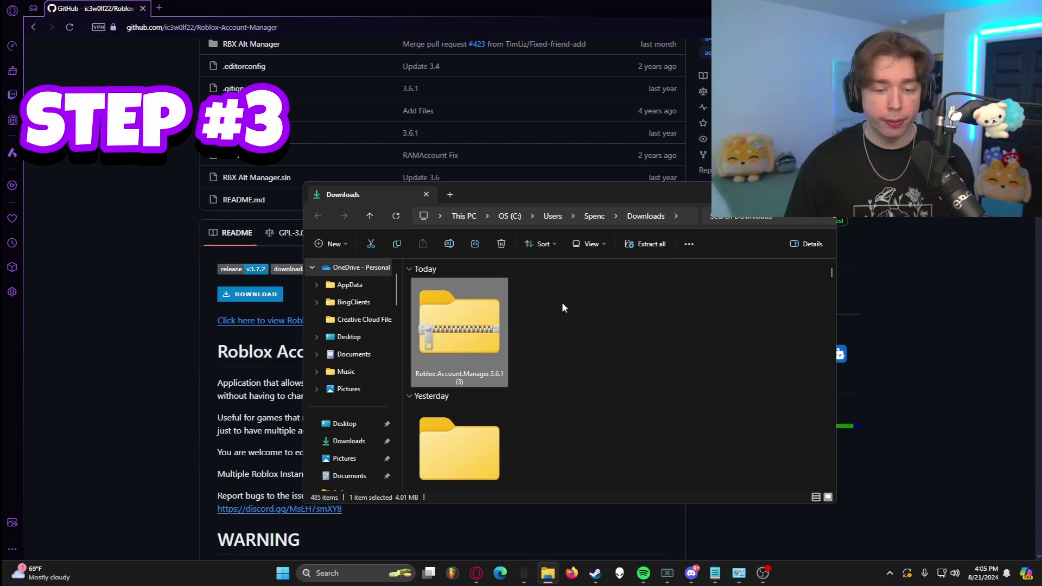
{"action": "right_click", "coordinate": [478, 317]}
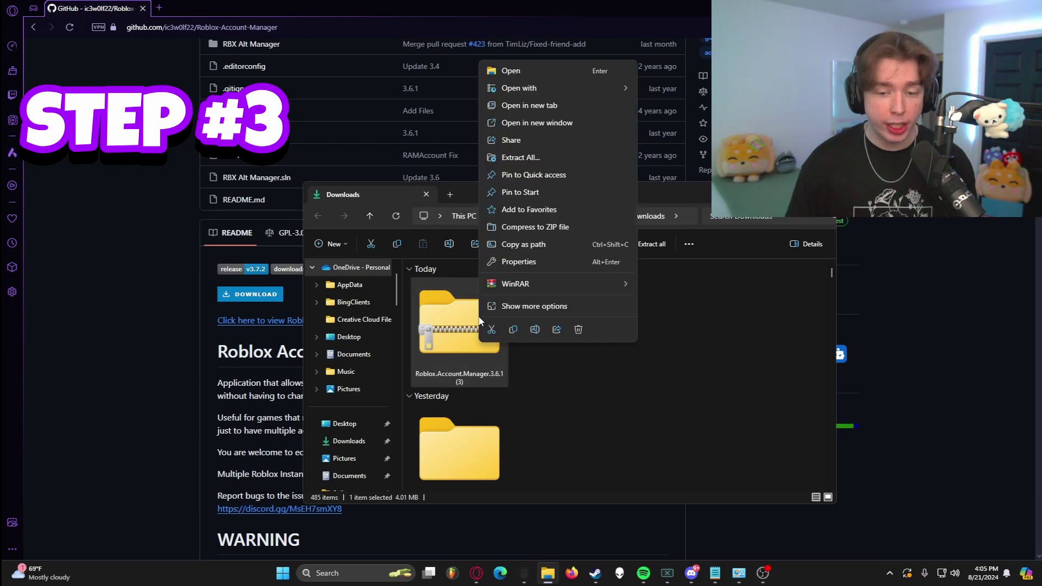
{"action": "left_click", "coordinate": [587, 156]}
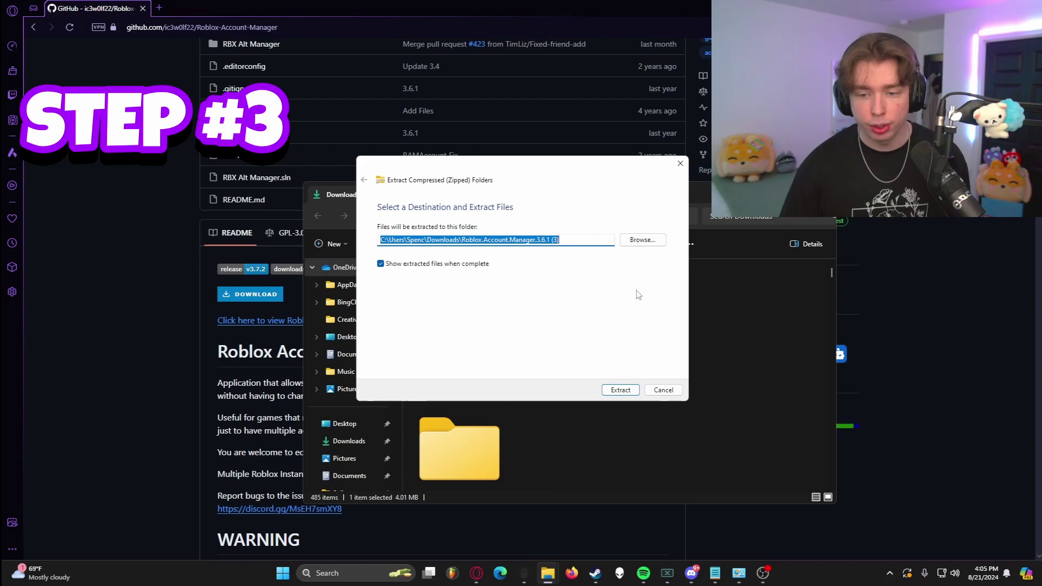
{"action": "left_click", "coordinate": [642, 239]}
{"action": "type", "text": "RAM video"}
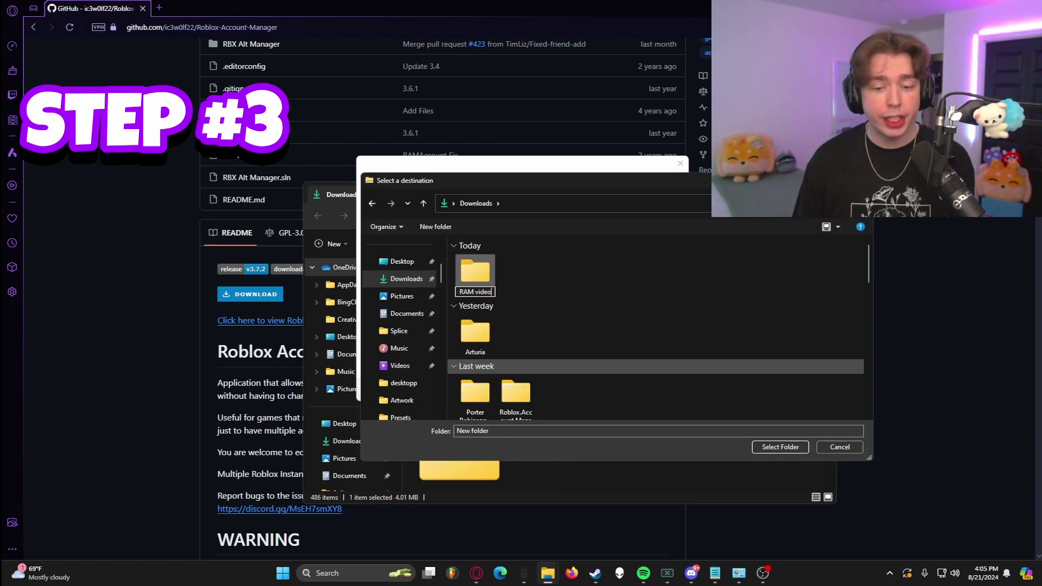
{"action": "key", "text": "Return"}
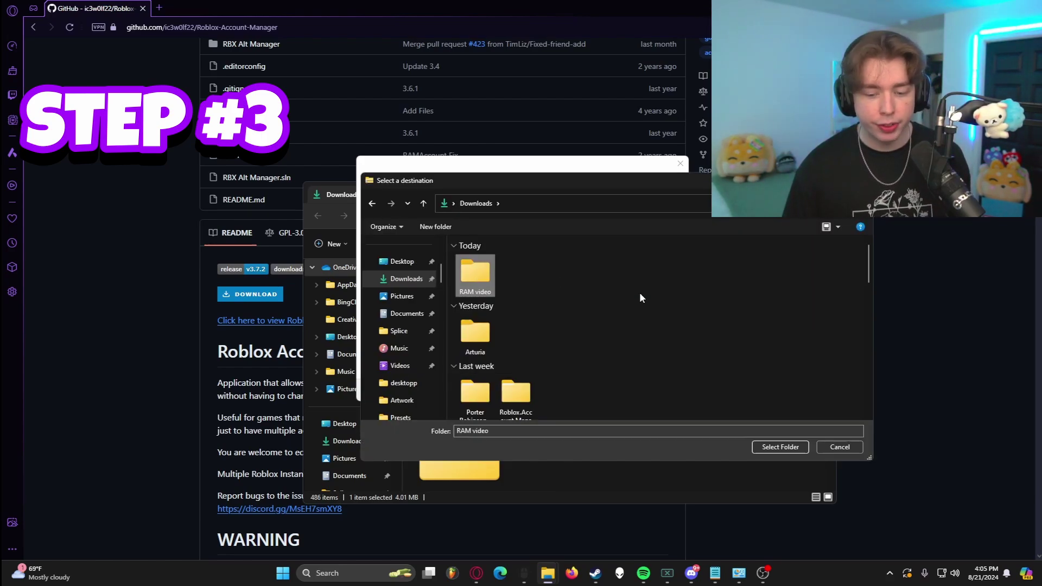
{"action": "left_click", "coordinate": [780, 447]}
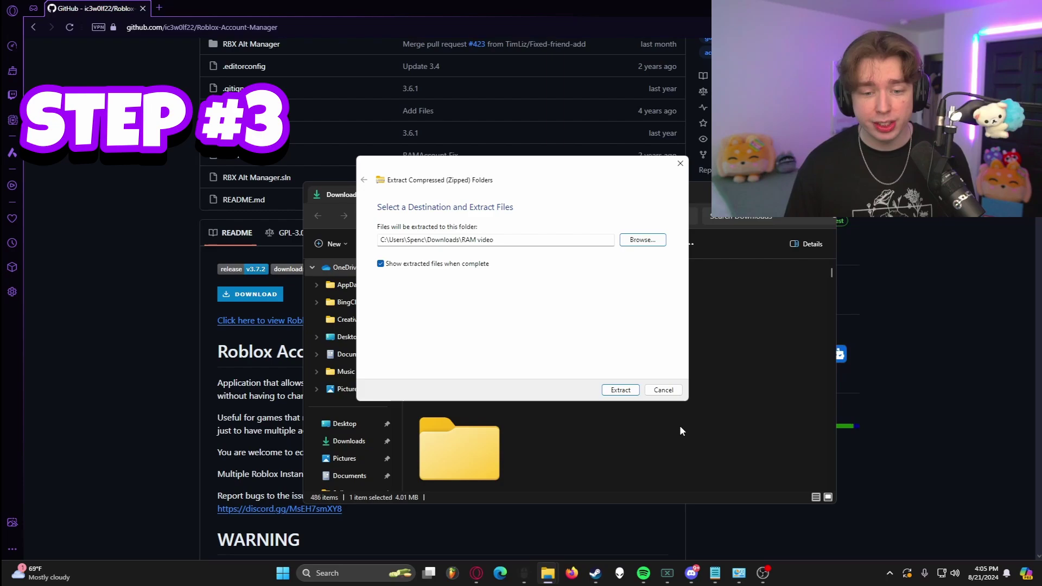
{"action": "left_click", "coordinate": [623, 391]}
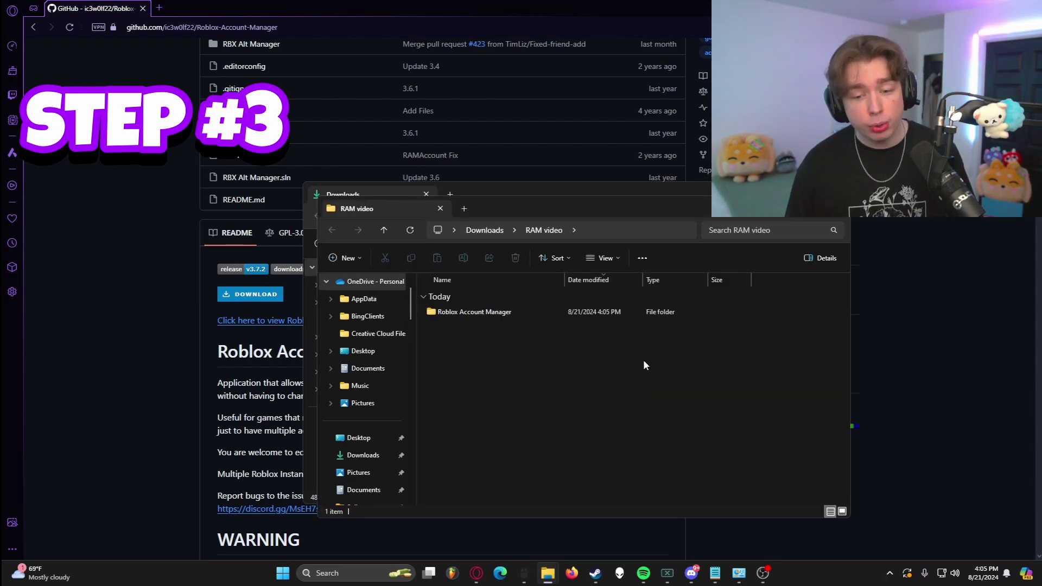
- Launch Roblox Account Manager from the extracted folder, declining the Start-Menu shortcut, then relaunch it
{"action": "left_click", "coordinate": [508, 312]}
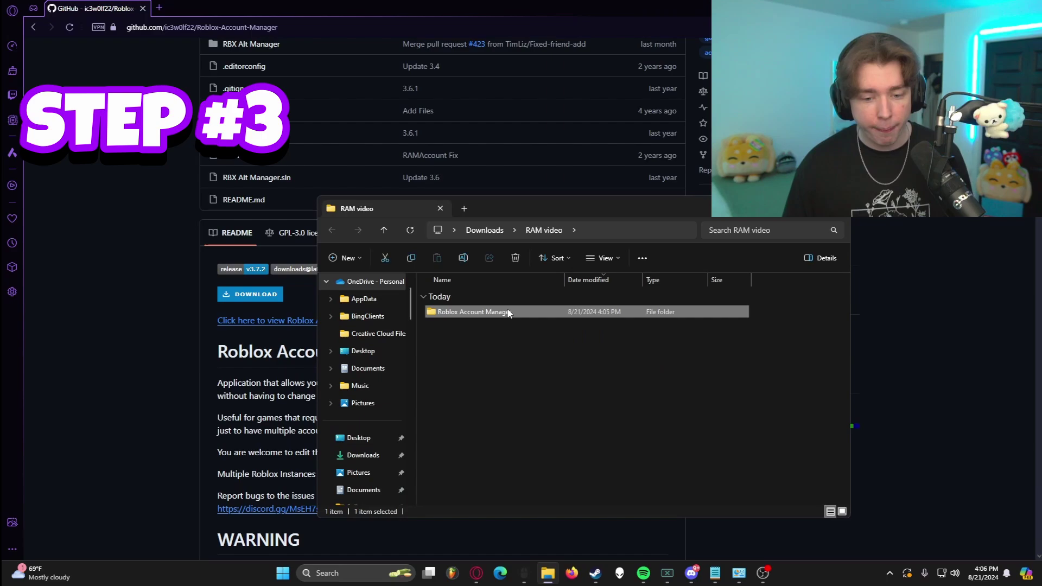
{"action": "double_click", "coordinate": [483, 314]}
{"action": "left_click", "coordinate": [496, 314]}
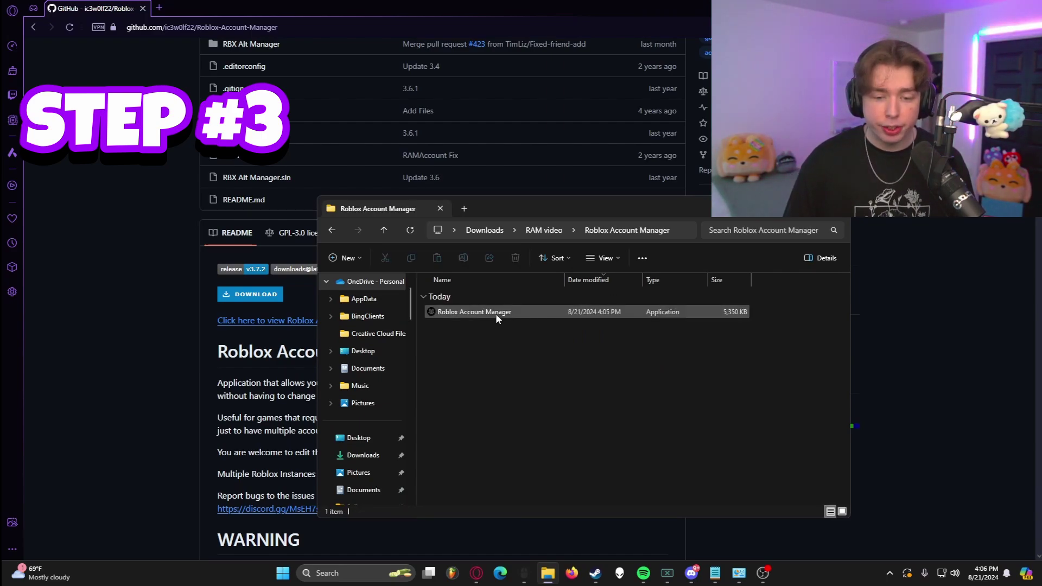
{"action": "double_click", "coordinate": [496, 313]}
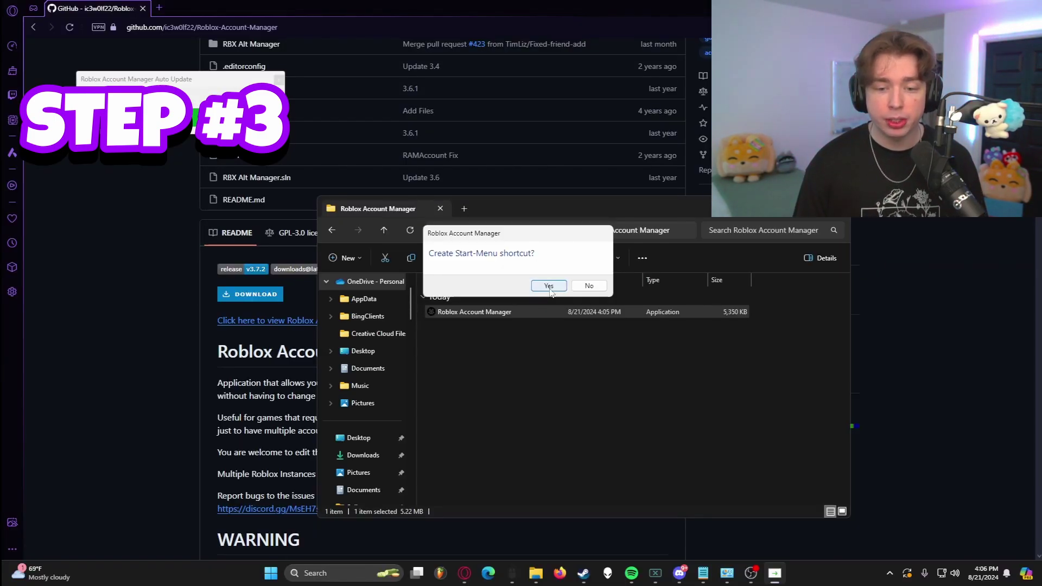
{"action": "left_click", "coordinate": [589, 286]}
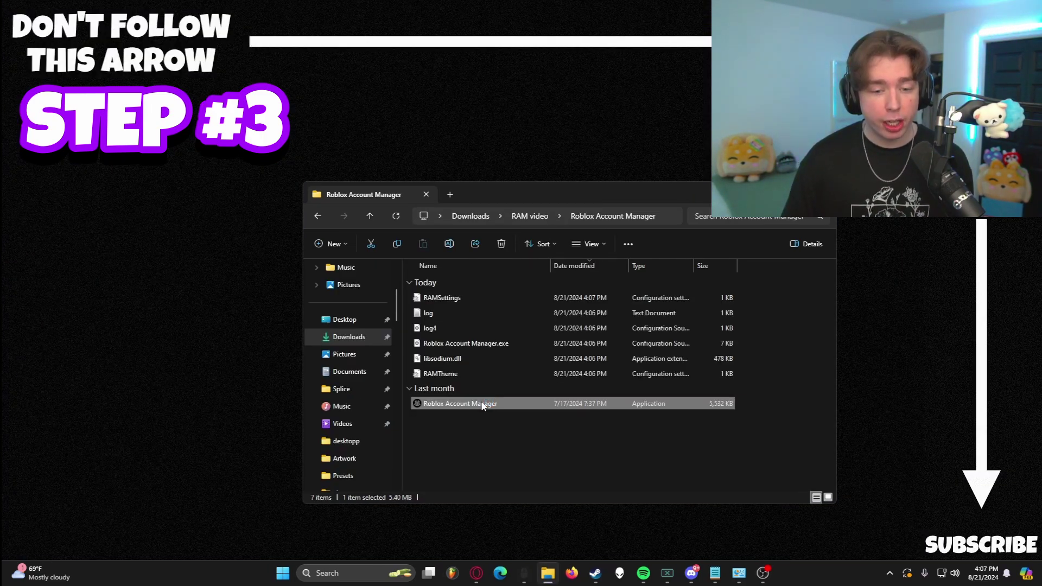
{"action": "double_click", "coordinate": [482, 403]}
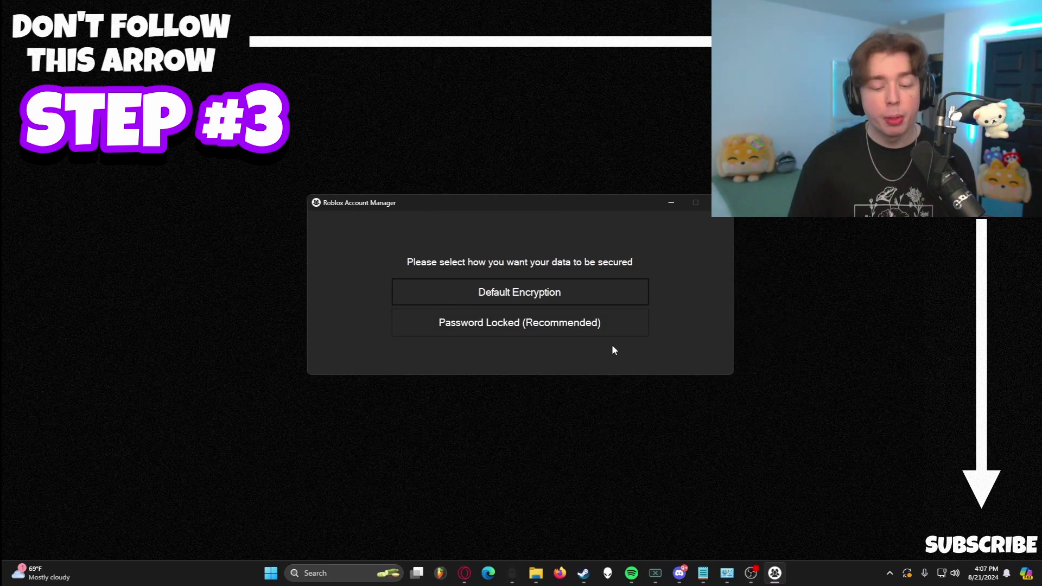
- Choose Password Locked and set the account-data password, entering it twice to confirm
{"action": "left_click", "coordinate": [554, 334]}
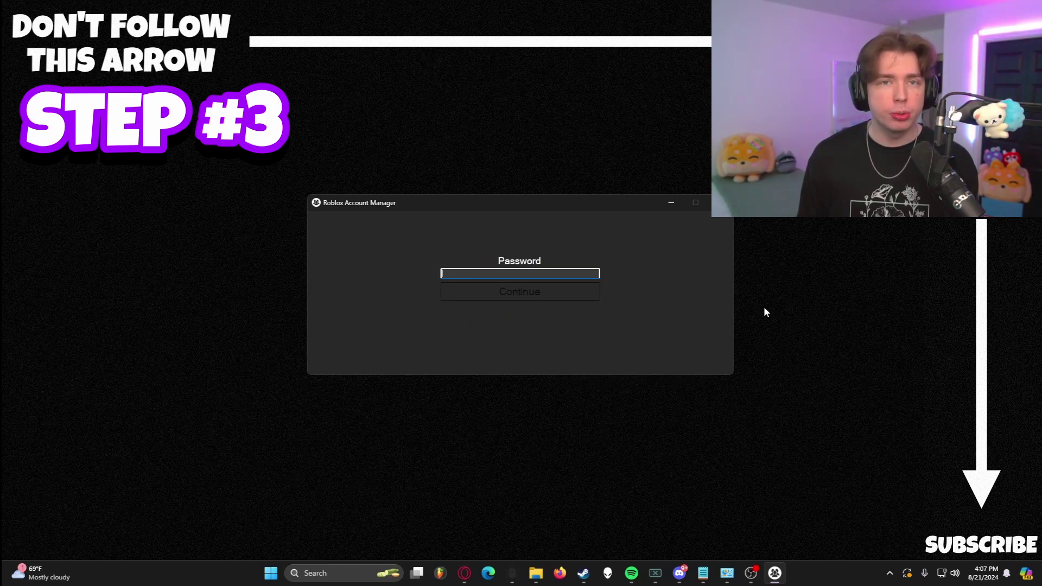
{"action": "type", "text": "****"}
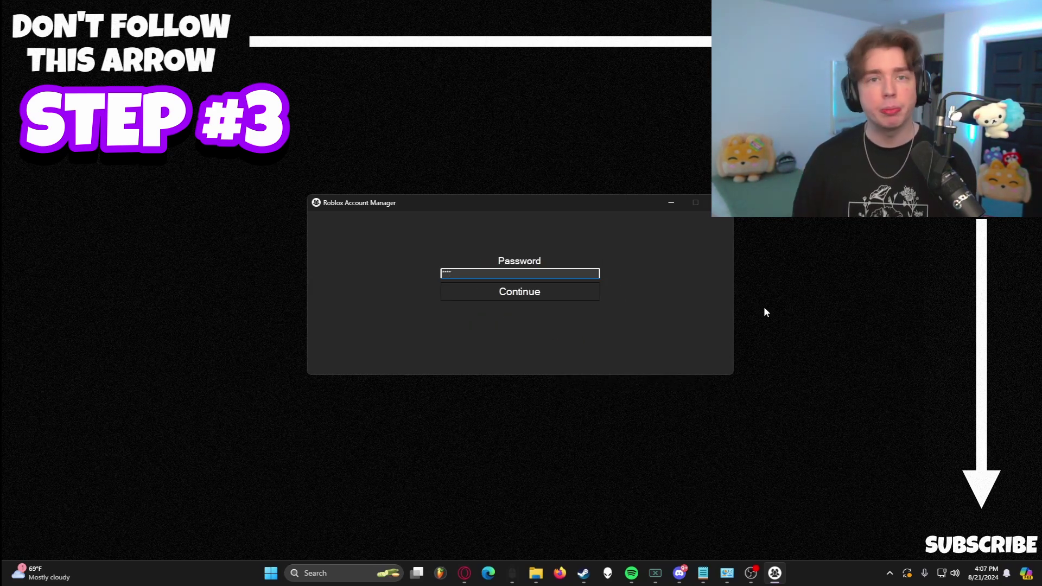
{"action": "left_click", "coordinate": [503, 291]}
{"action": "left_click", "coordinate": [558, 324]}
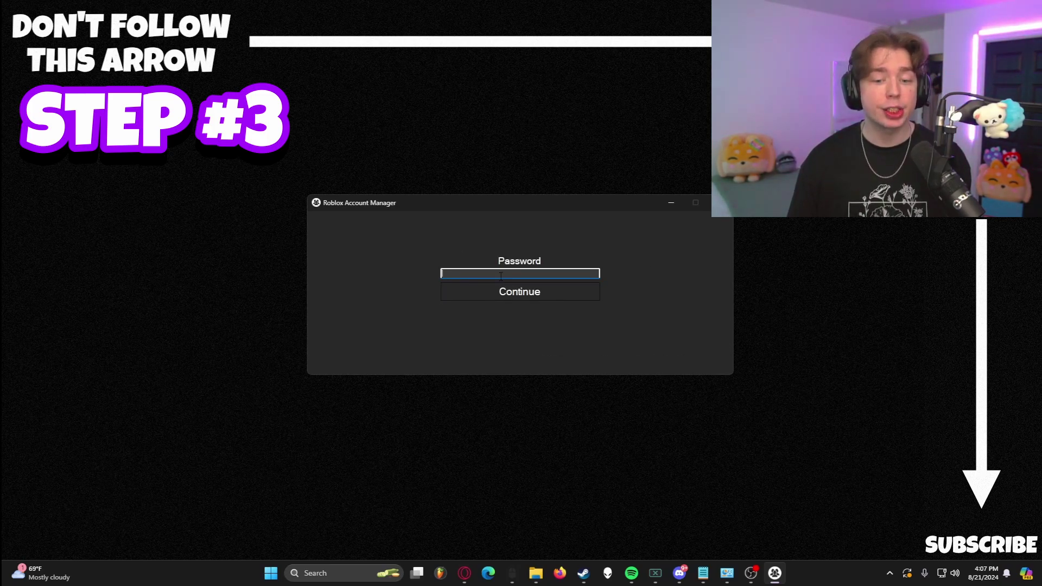
{"action": "type", "text": "****"}
{"action": "left_click", "coordinate": [474, 293]}
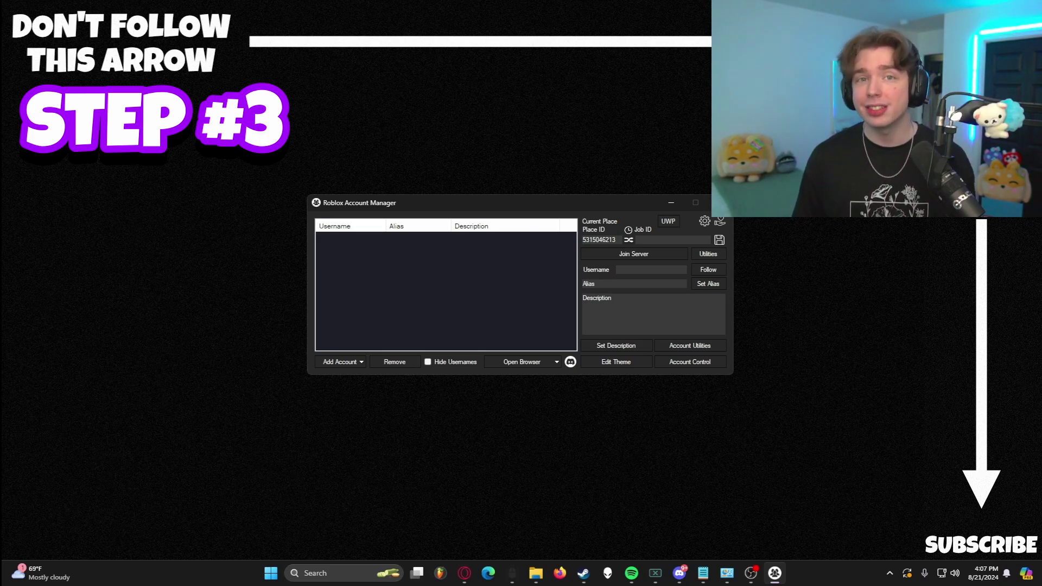
{"action": "left_click", "coordinate": [787, 469]}
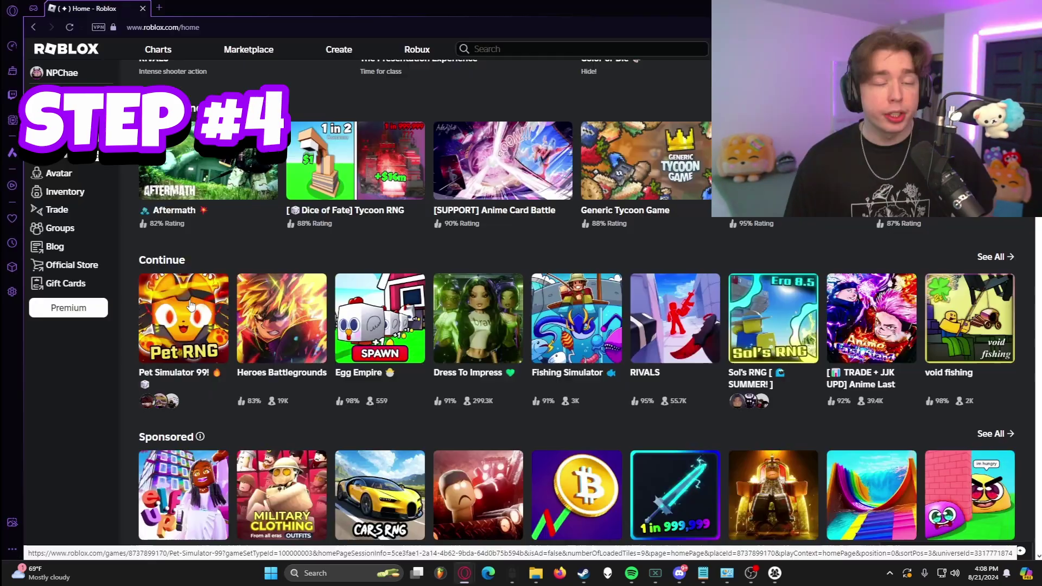
{"action": "left_click", "coordinate": [189, 307]}
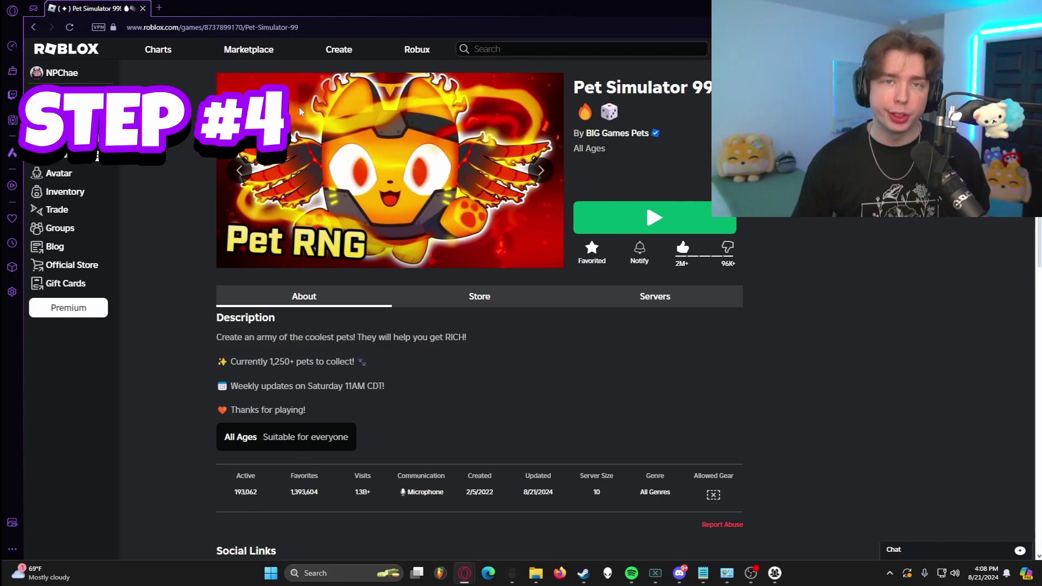
{"action": "left_click_drag", "start_coordinate": [243, 27], "coordinate": [205, 27]}
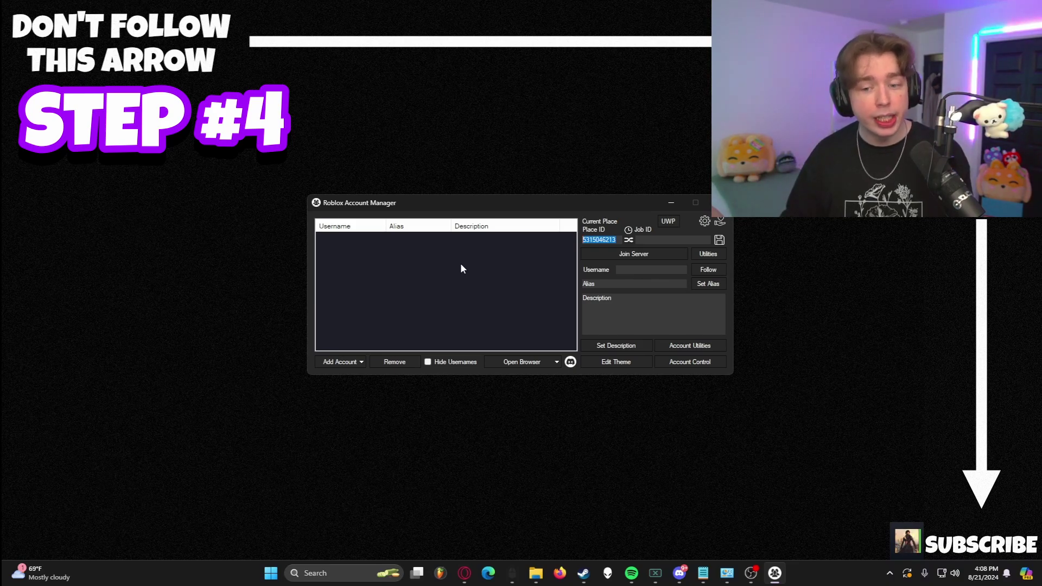
{"action": "key", "text": "ctrl+v"}
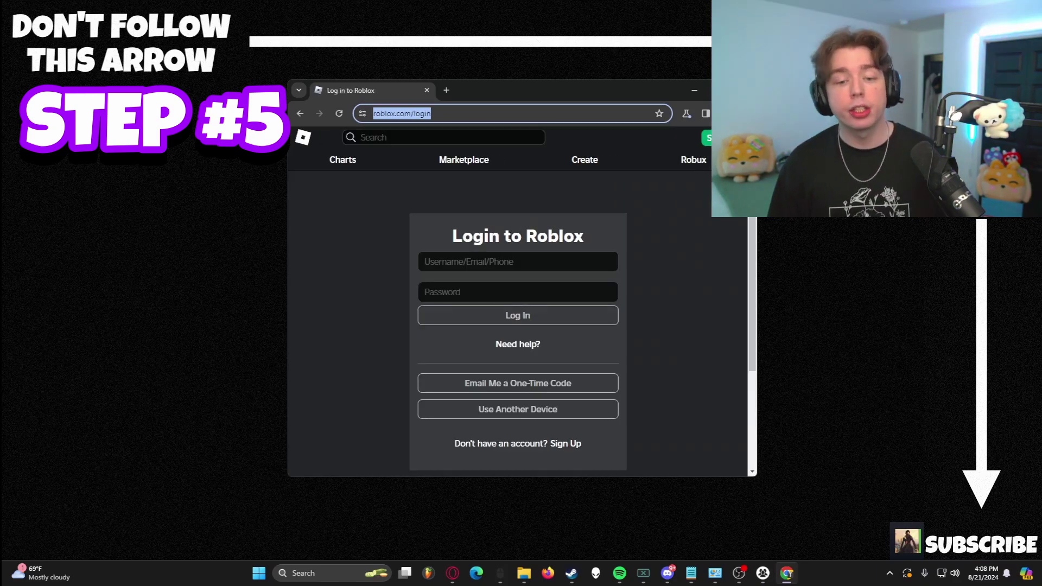
- Sign in a Roblox account with its username and password, then begin adding another account
{"action": "type", "text": "co7cho"}
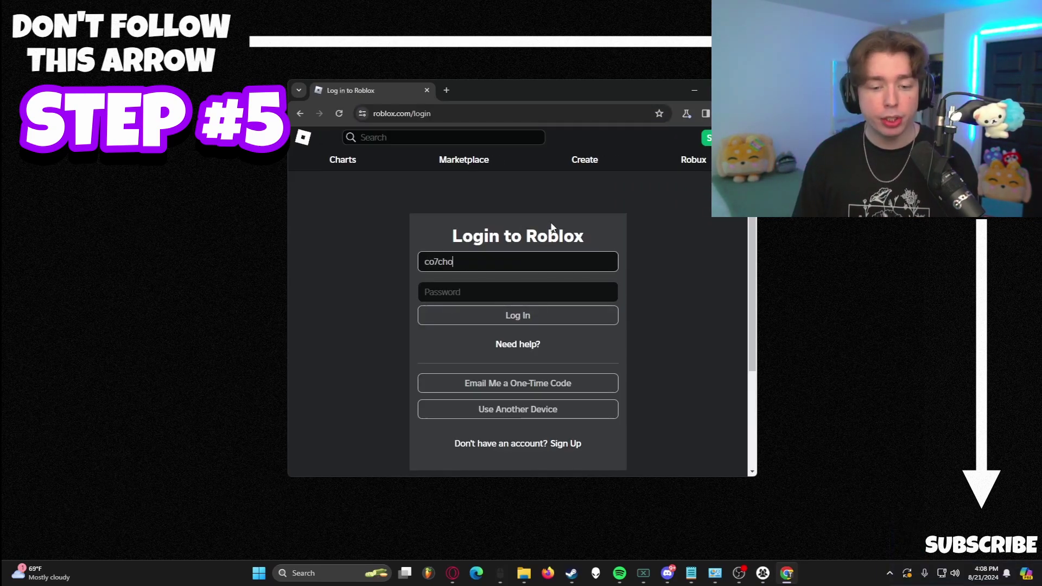
{"action": "type", "text": "op"}
{"action": "key", "text": "Tab"}
{"action": "type", "text": "*****"}
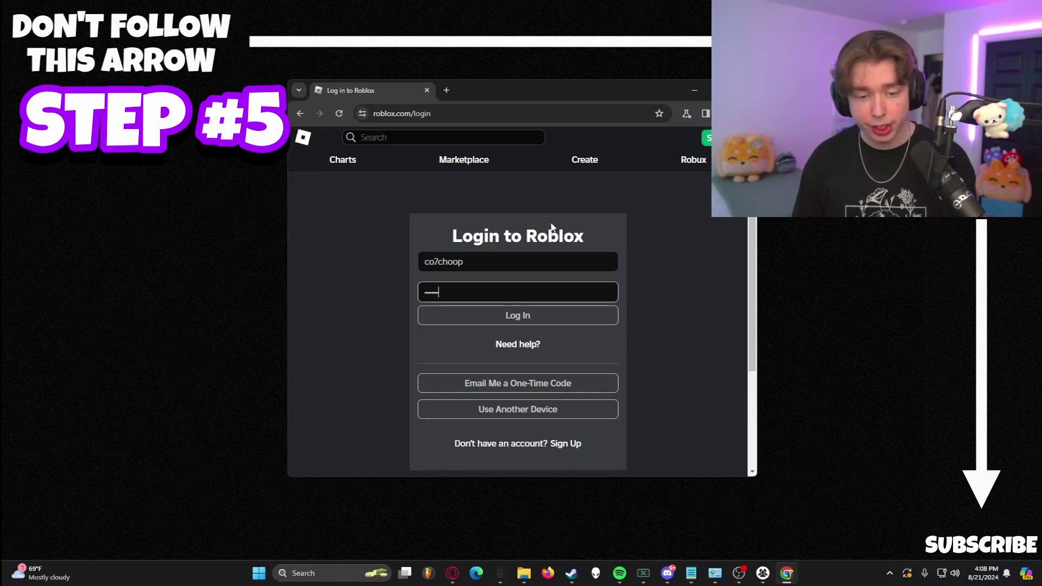
{"action": "type", "text": "***"}
{"action": "key", "text": "ctrl+a"}
{"action": "key", "text": "BackSpace"}
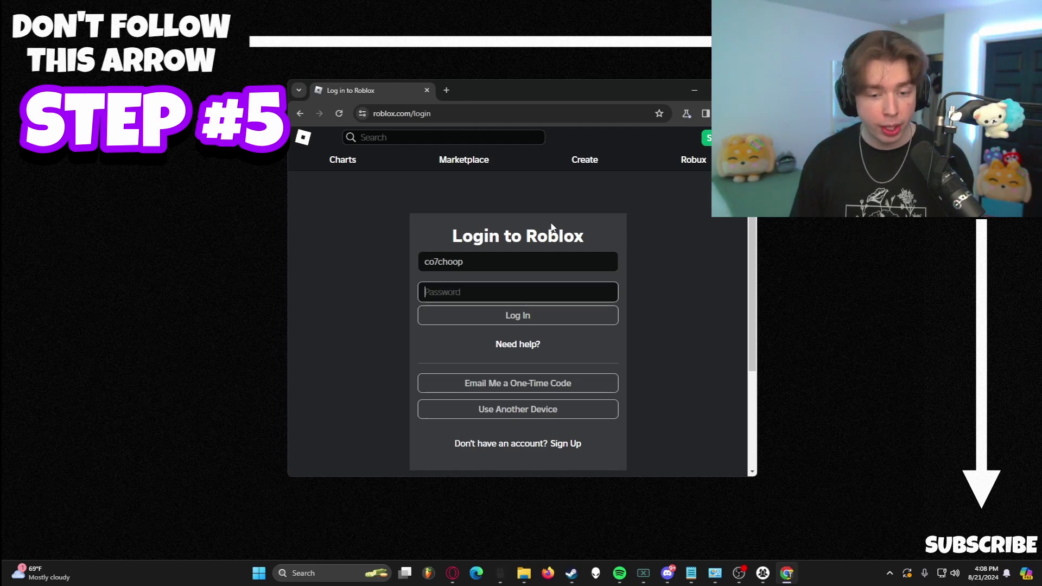
{"action": "type", "text": "********"}
{"action": "key", "text": "Return"}
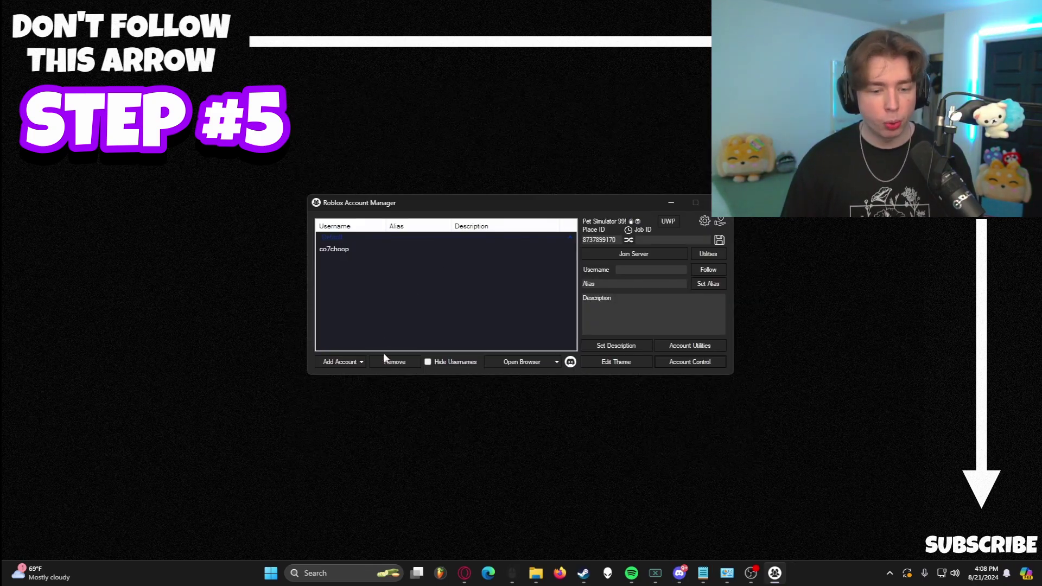
{"action": "left_click", "coordinate": [347, 362]}
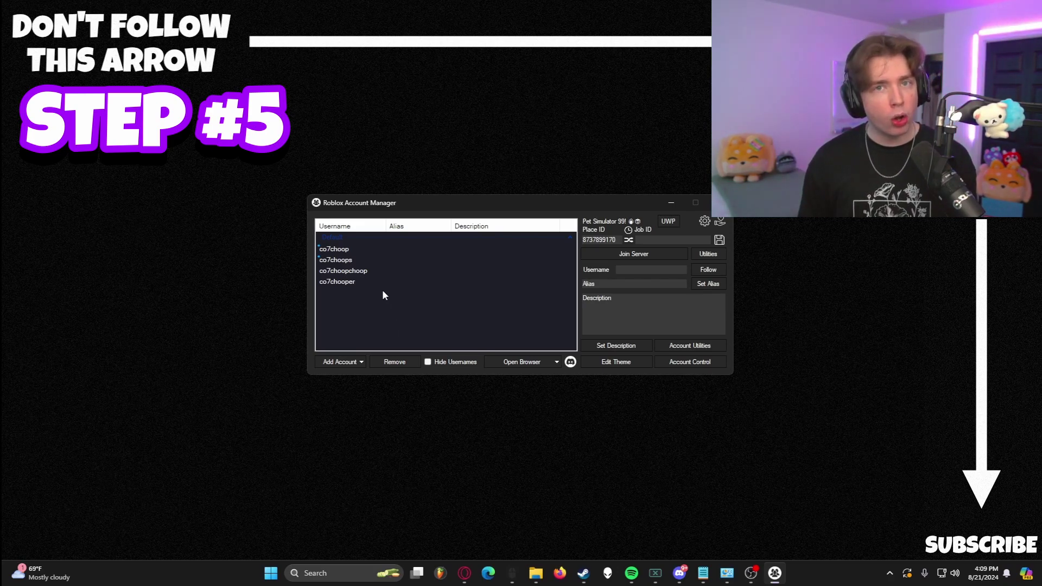
{"action": "left_click", "coordinate": [704, 222]}
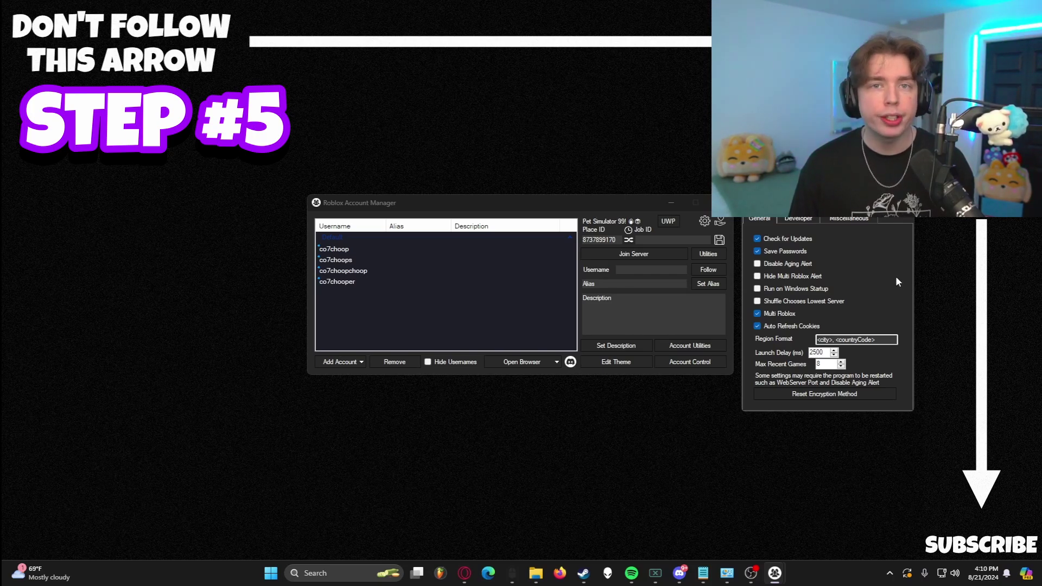
{"action": "left_click", "coordinate": [902, 217]}
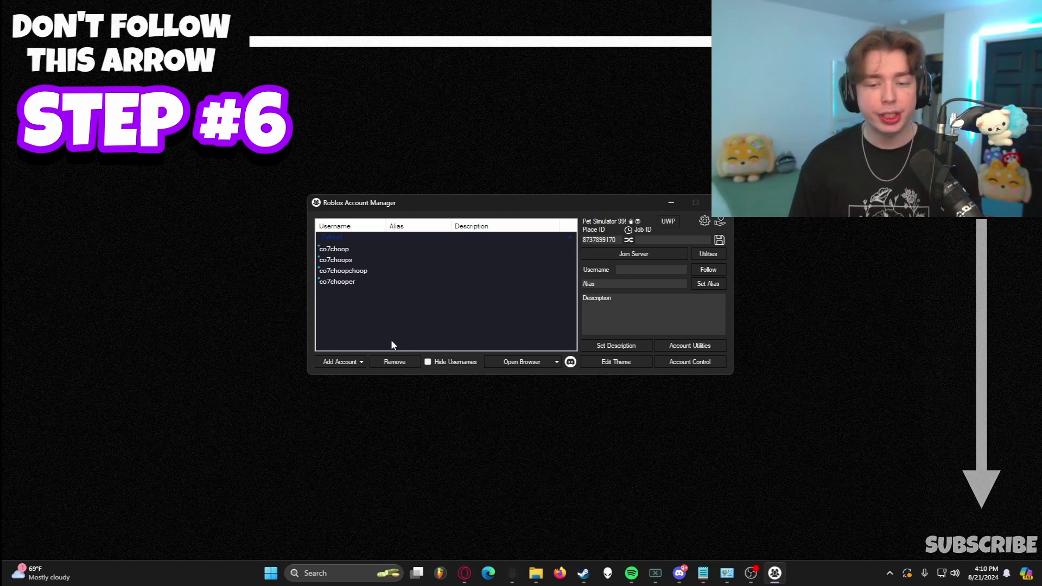
{"action": "left_click", "coordinate": [712, 255]}
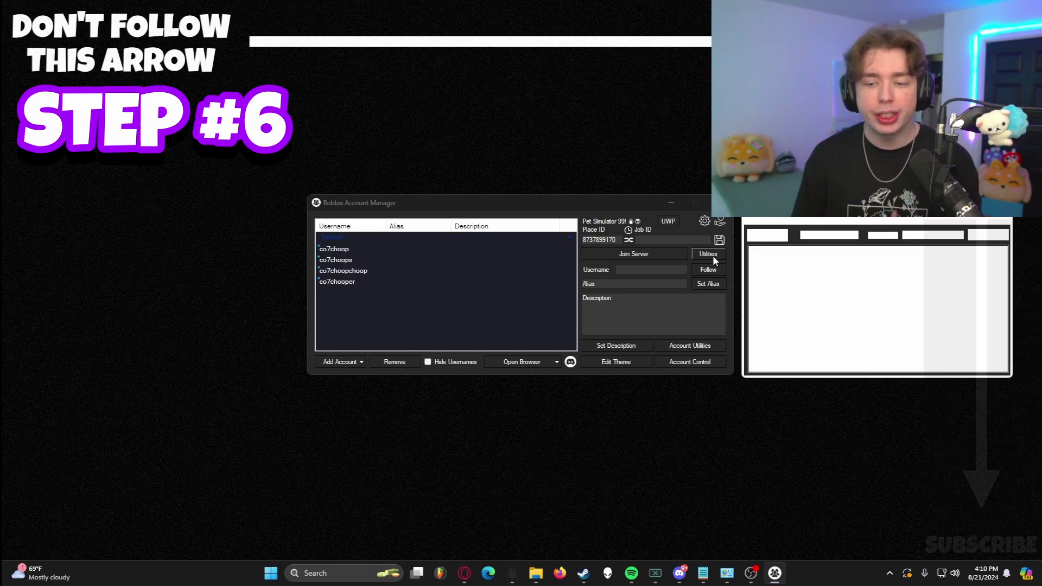
{"action": "double_click", "coordinate": [609, 241]}
{"action": "key", "text": "ctrl+c"}
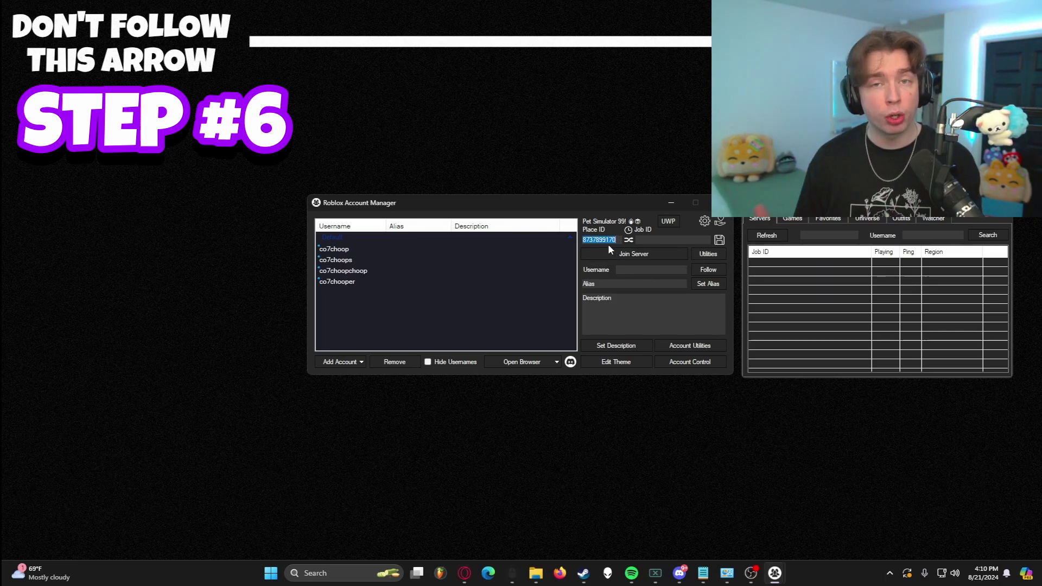
{"action": "left_click", "coordinate": [816, 234]}
{"action": "key", "text": "ctrl+v"}
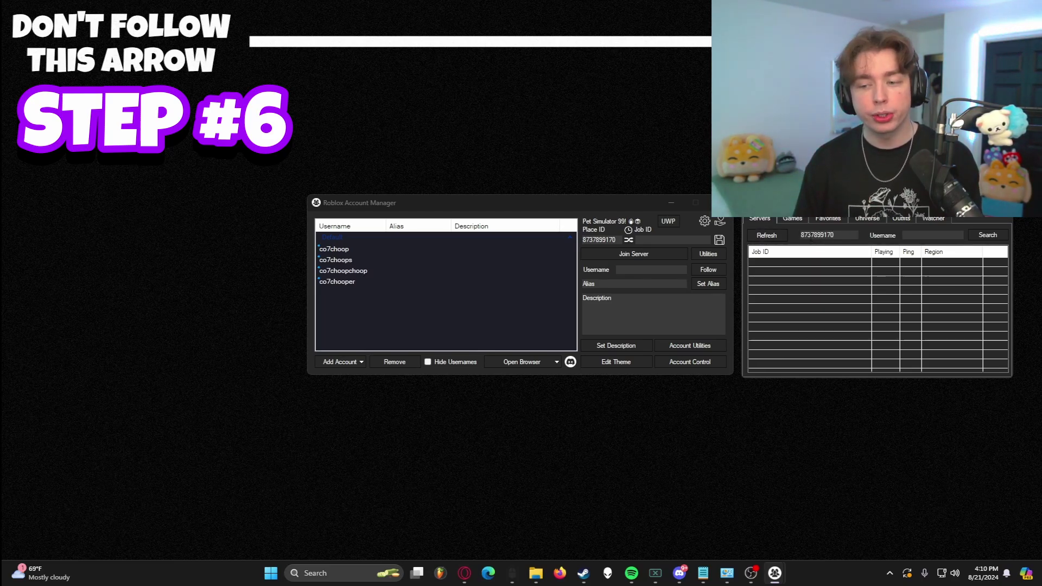
{"action": "left_click", "coordinate": [783, 239]}
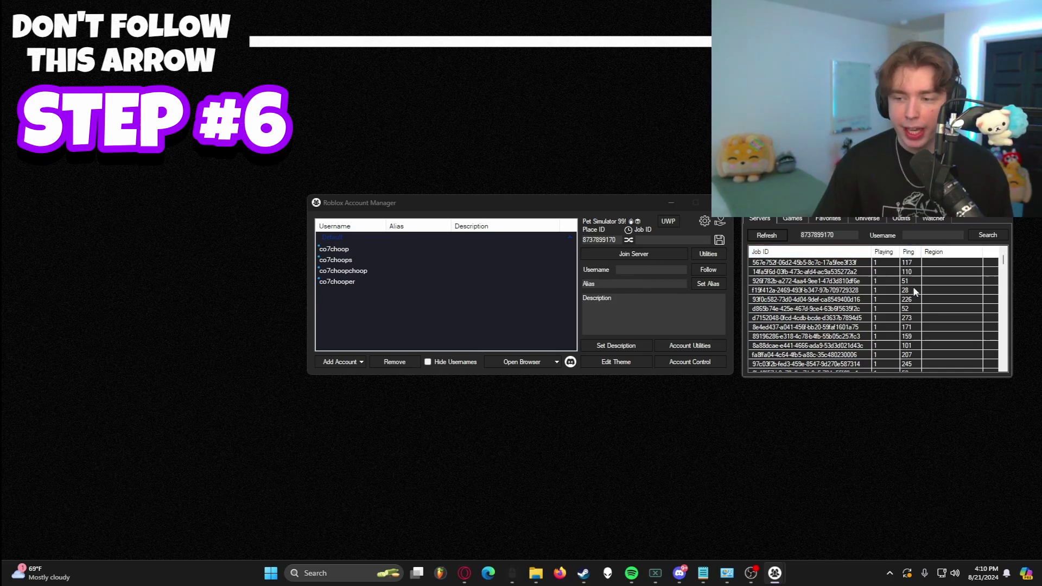
{"action": "left_click", "coordinate": [797, 291]}
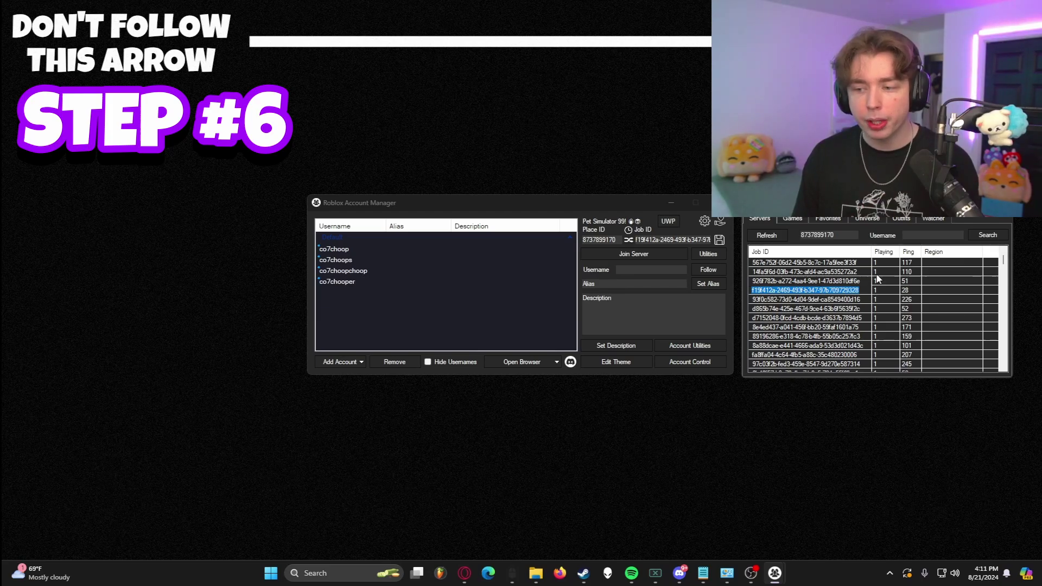
{"action": "left_click", "coordinate": [879, 254]}
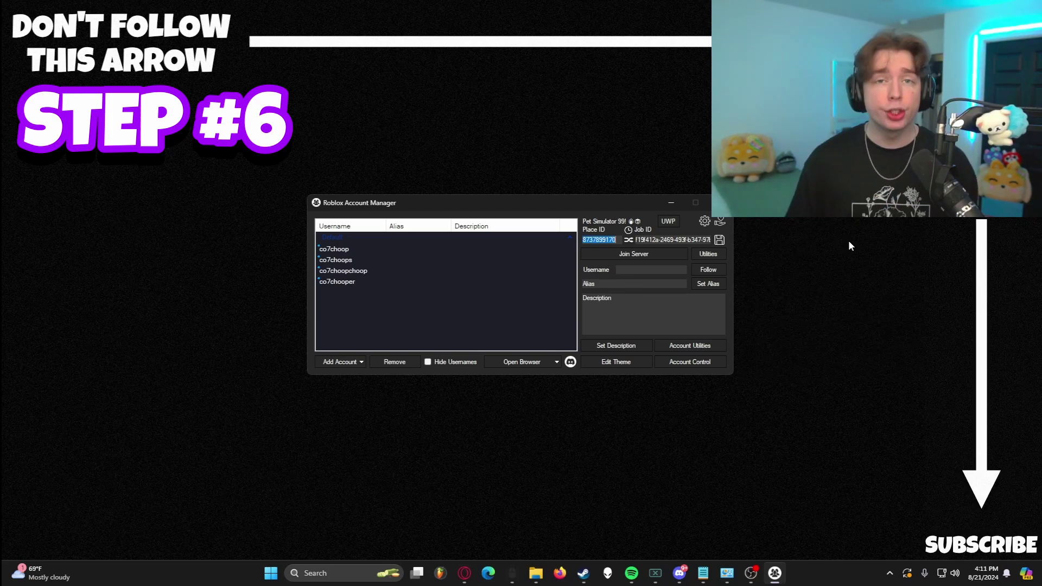
- Try joining the server, then select the last account and extend the selection to all four
{"action": "left_click", "coordinate": [635, 256]}
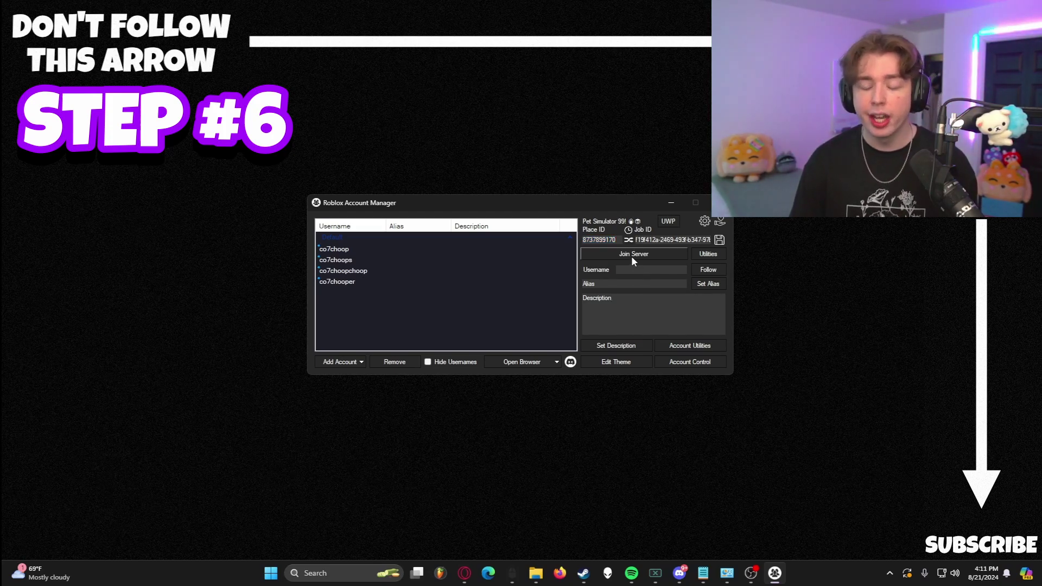
{"action": "left_click", "coordinate": [641, 312]}
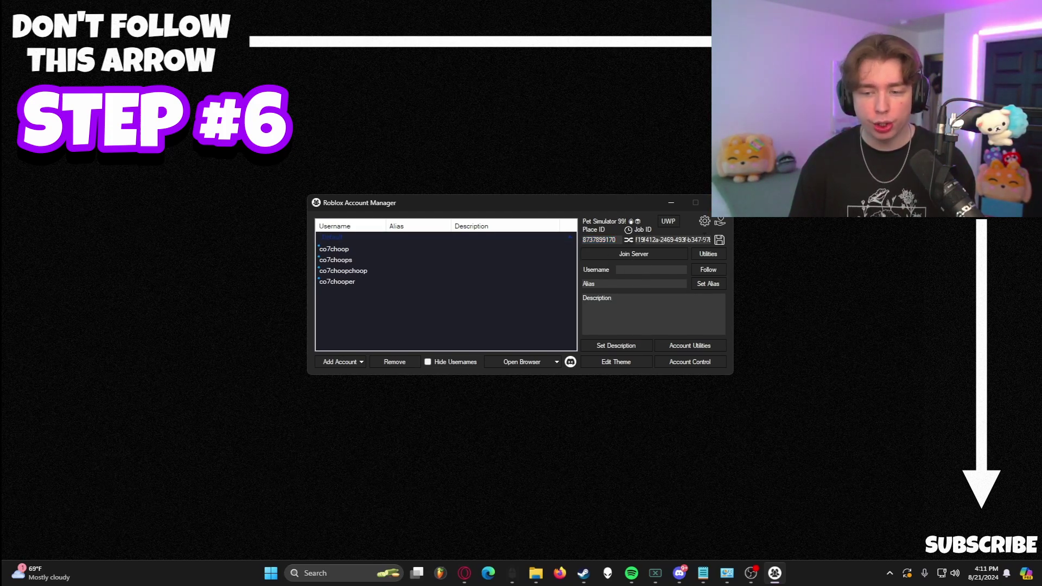
{"action": "left_click", "coordinate": [343, 282]}
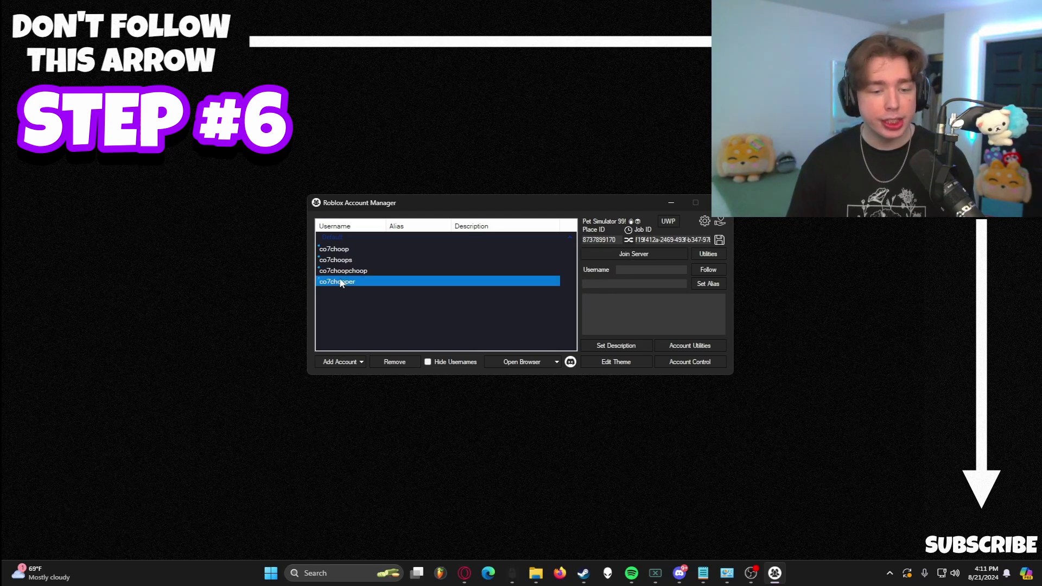
{"action": "left_click", "coordinate": [338, 249], "text": "shift"}
{"action": "left_click", "coordinate": [349, 297]}
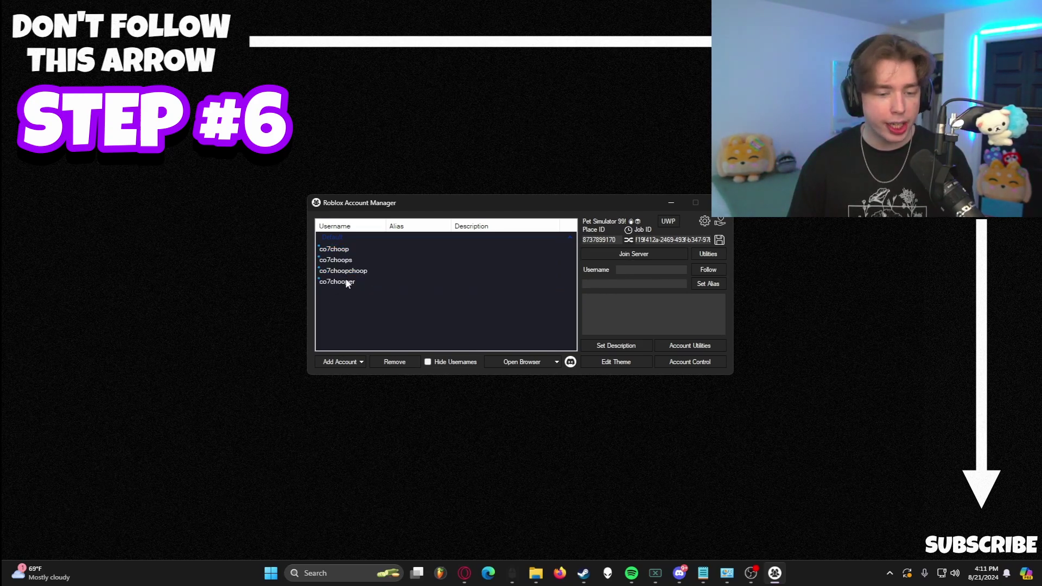
{"action": "left_click", "coordinate": [347, 281]}
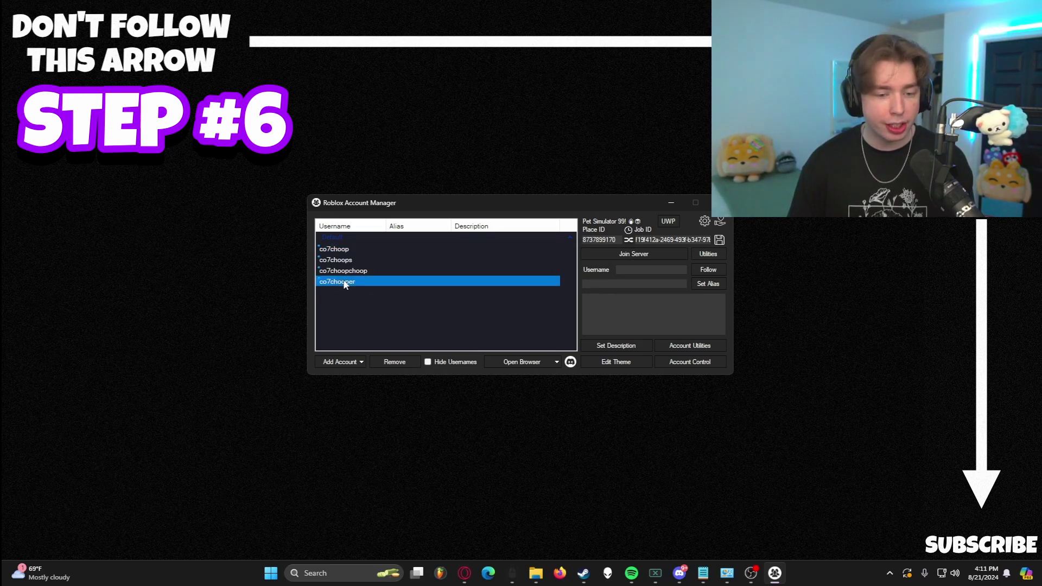
{"action": "left_click", "coordinate": [359, 253], "text": "shift"}
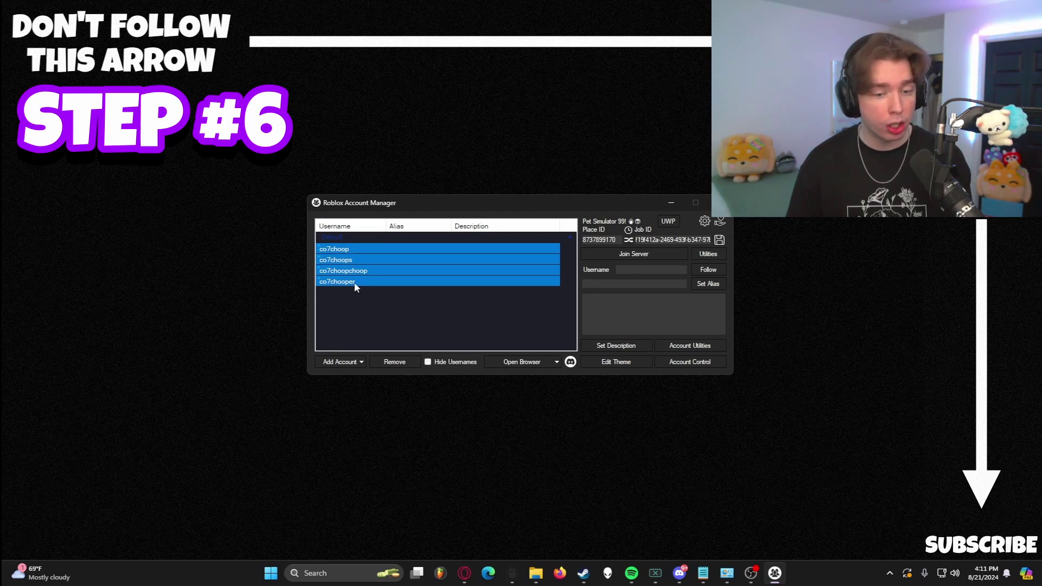
- Reselect the last account and add the other three one by one until all four are highlighted
{"action": "left_click", "coordinate": [349, 293]}
{"action": "left_click", "coordinate": [348, 282]}
{"action": "left_click", "coordinate": [347, 270], "text": "ctrl"}
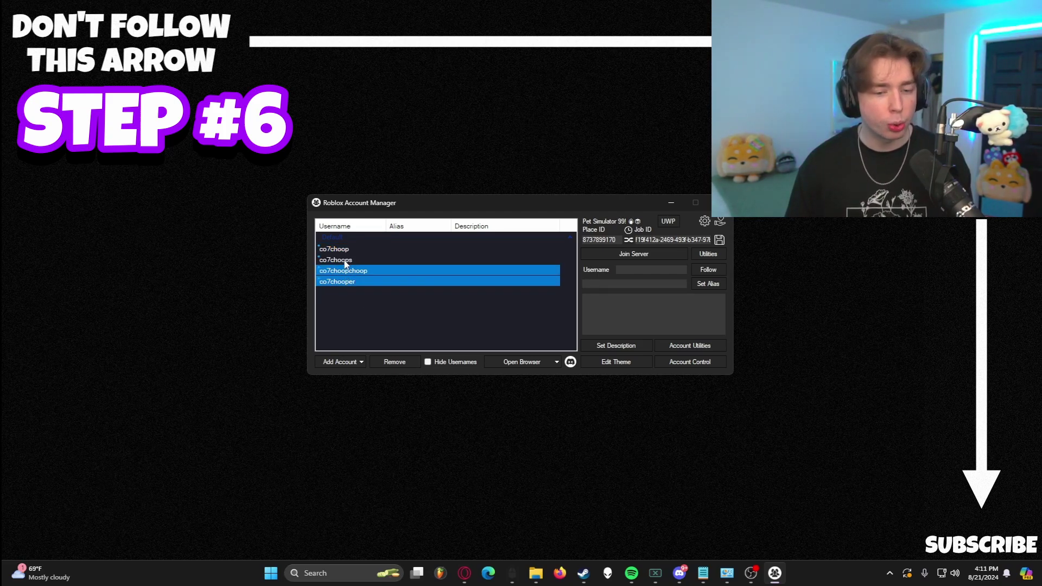
{"action": "left_click", "coordinate": [347, 249], "text": "ctrl"}
{"action": "left_click", "coordinate": [348, 270], "text": "ctrl"}
{"action": "left_click", "coordinate": [349, 259], "text": "ctrl"}
{"action": "left_click", "coordinate": [350, 271], "text": "ctrl"}
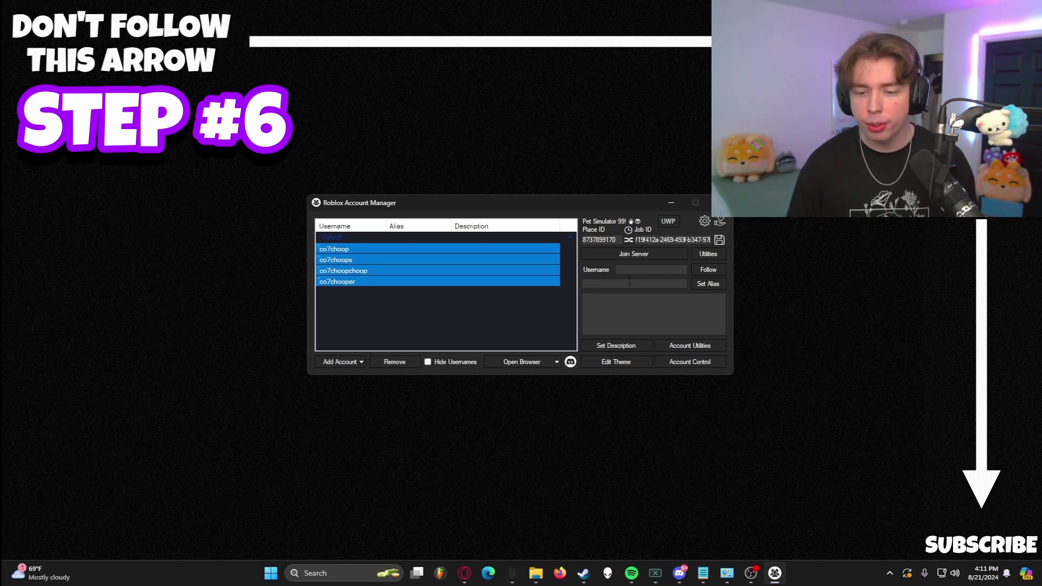
- Launch the four accounts into the Pet Simulator 99 server and bring each game window forward
{"action": "left_click", "coordinate": [631, 255]}
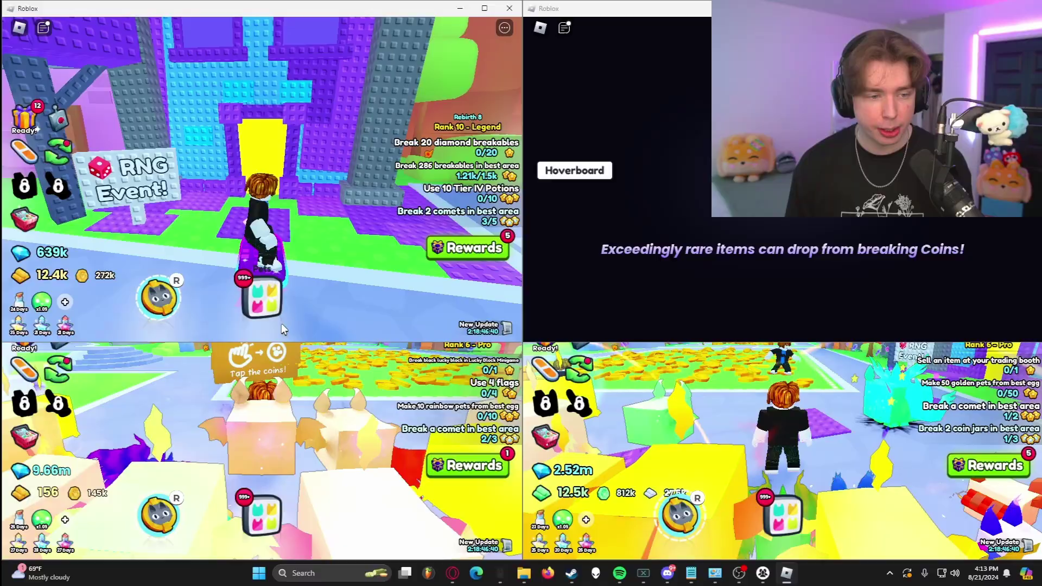
{"action": "left_click", "coordinate": [300, 441]}
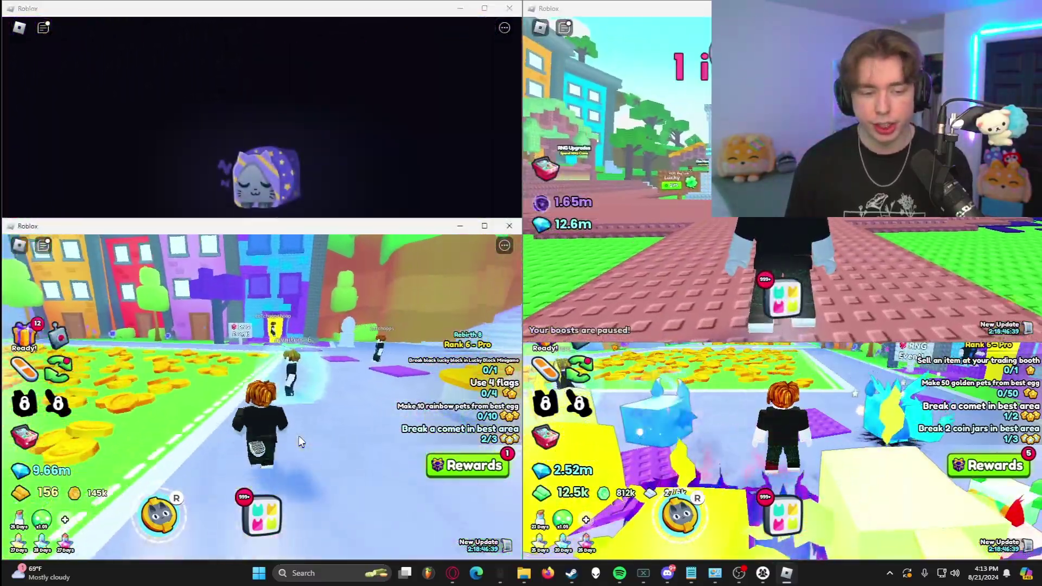
{"action": "left_click", "coordinate": [849, 446]}
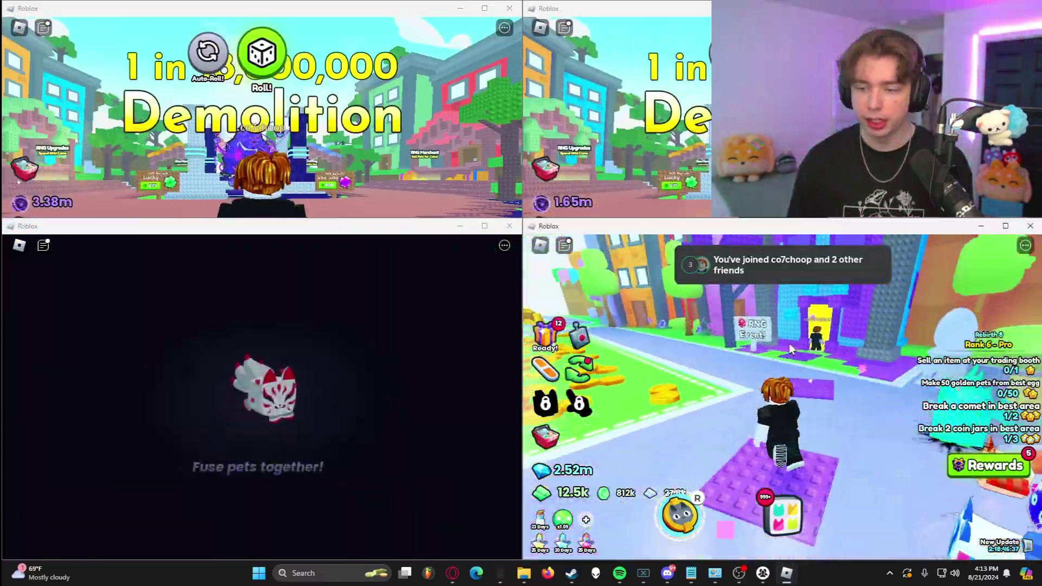
{"action": "left_click", "coordinate": [709, 58]}
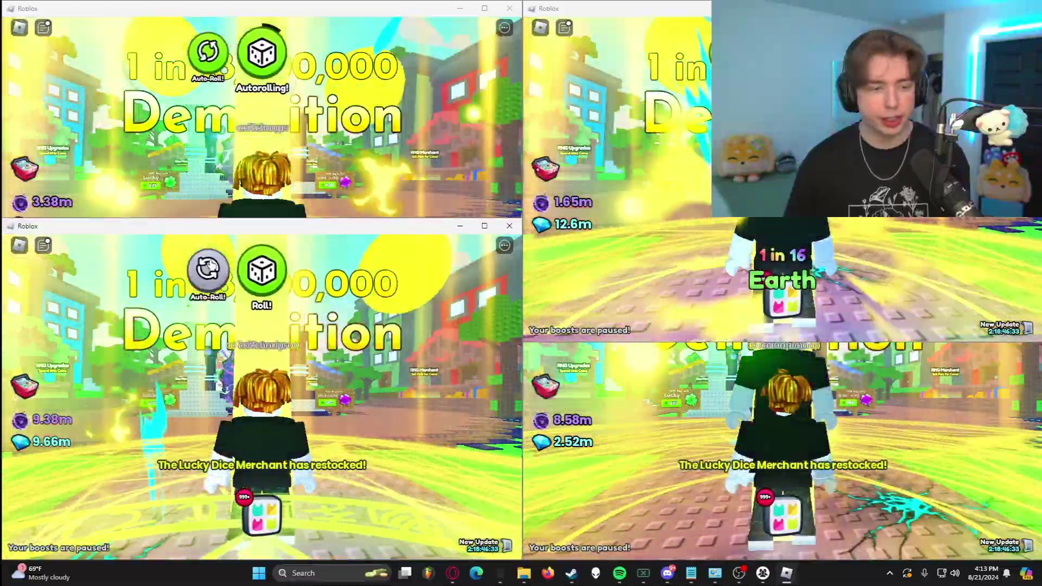
{"action": "key", "text": "alt+Tab"}
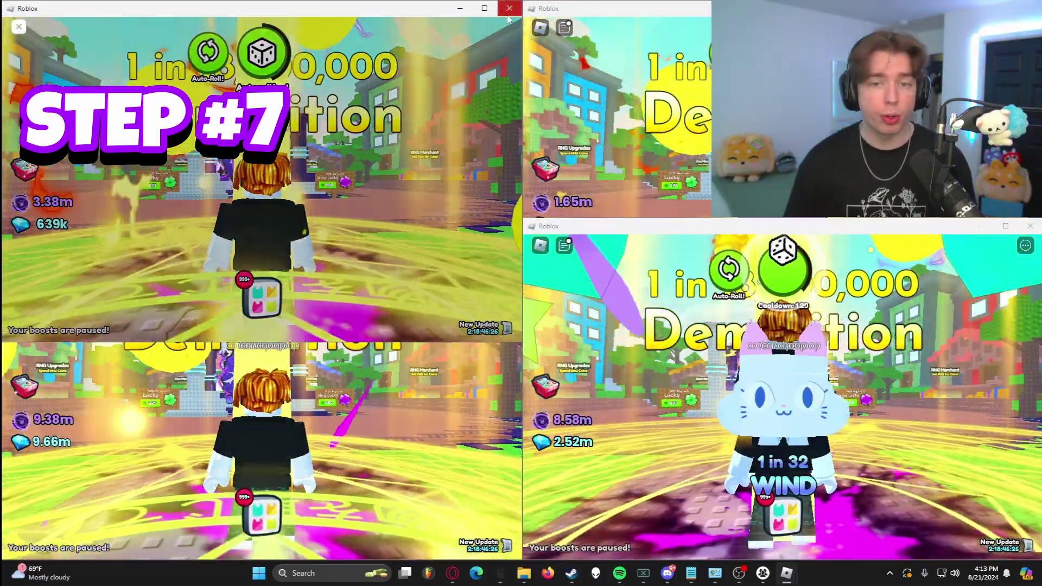
- Close all the Roblox game windows, confirming each close
{"action": "left_click", "coordinate": [509, 8]}
{"action": "left_click", "coordinate": [206, 317]}
{"action": "left_click", "coordinate": [510, 227]}
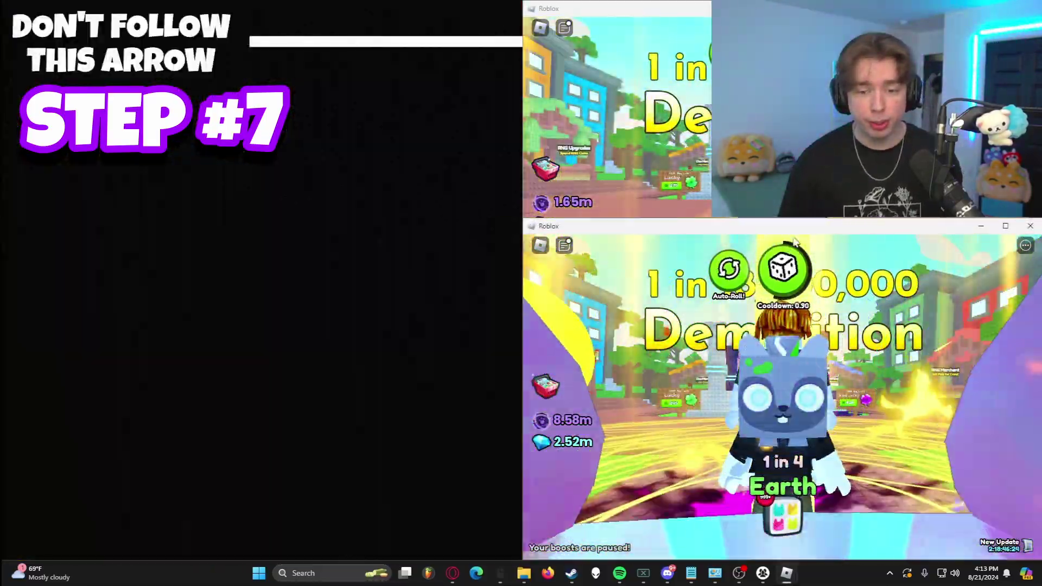
{"action": "left_click", "coordinate": [1030, 226]}
{"action": "left_click", "coordinate": [1030, 226]}
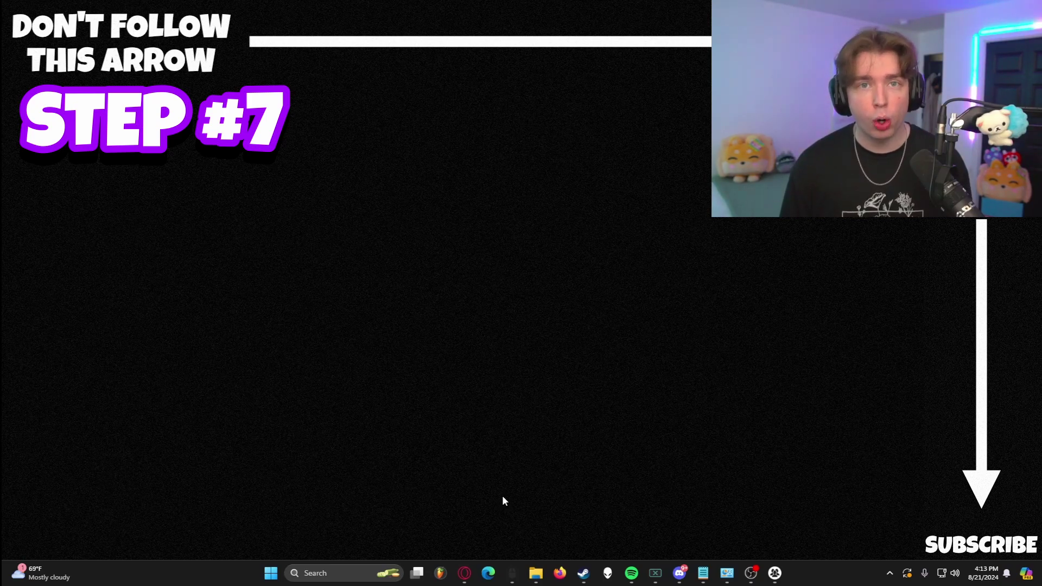
- Turn Windows Defender Firewall on for private and public networks in Control Panel, then close it
{"action": "key", "text": "super"}
{"action": "type", "text": "control"}
{"action": "key", "text": "Return"}
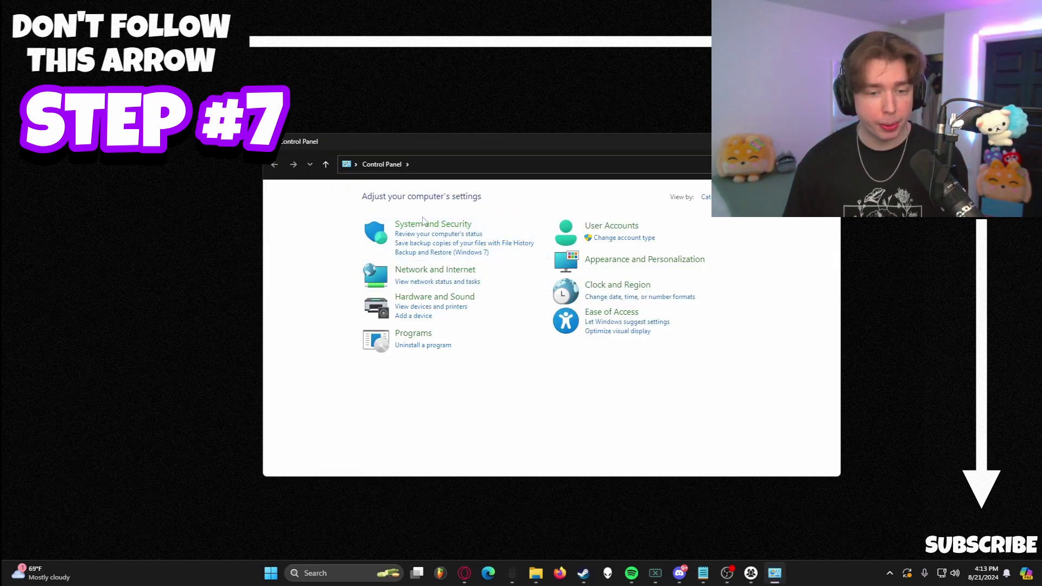
{"action": "left_click", "coordinate": [425, 222]}
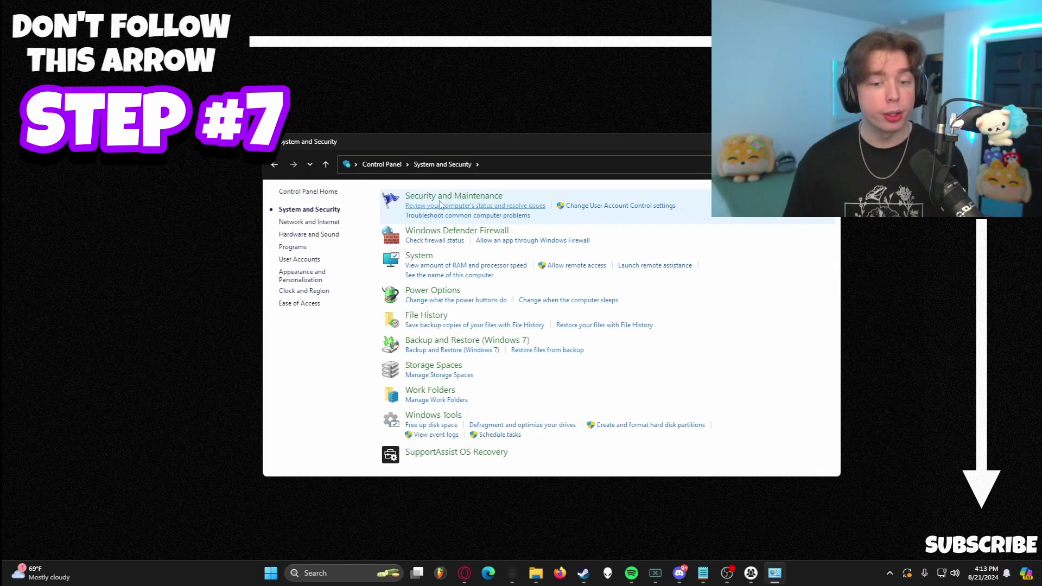
{"action": "left_click", "coordinate": [435, 239]}
{"action": "left_click", "coordinate": [325, 261]}
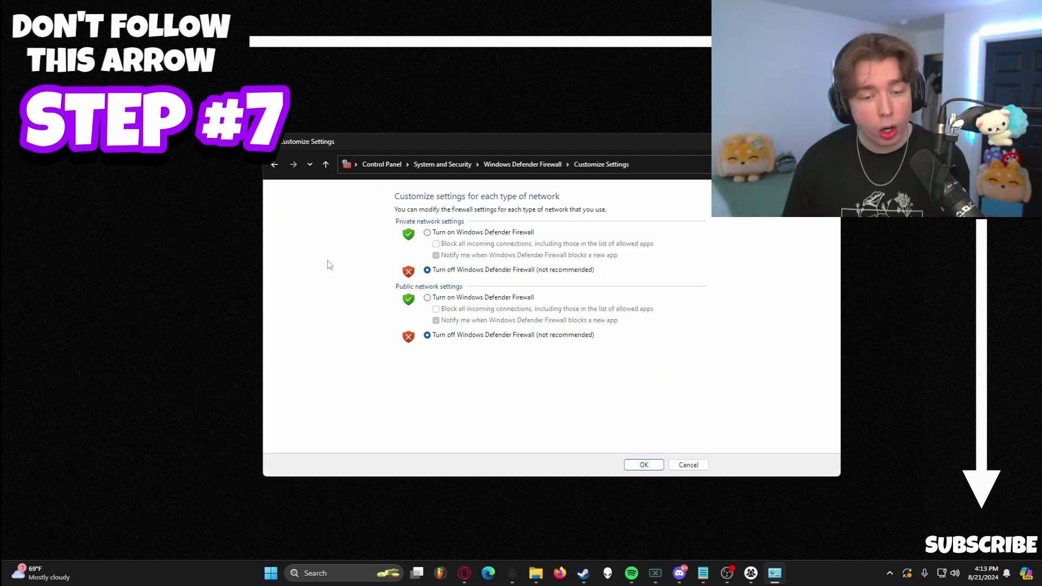
{"action": "left_click", "coordinate": [427, 234]}
{"action": "left_click", "coordinate": [427, 298]}
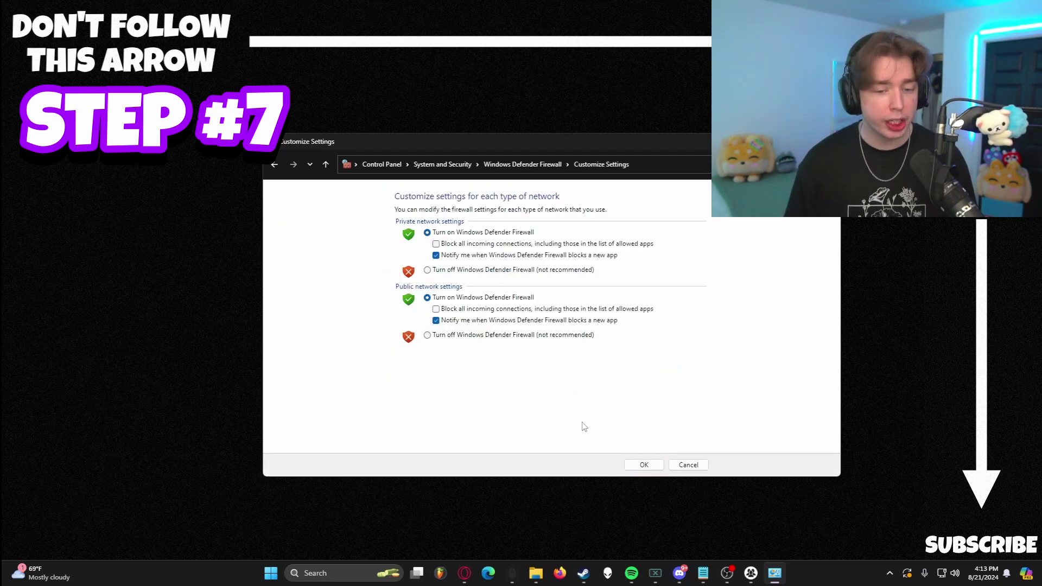
{"action": "left_click", "coordinate": [642, 469]}
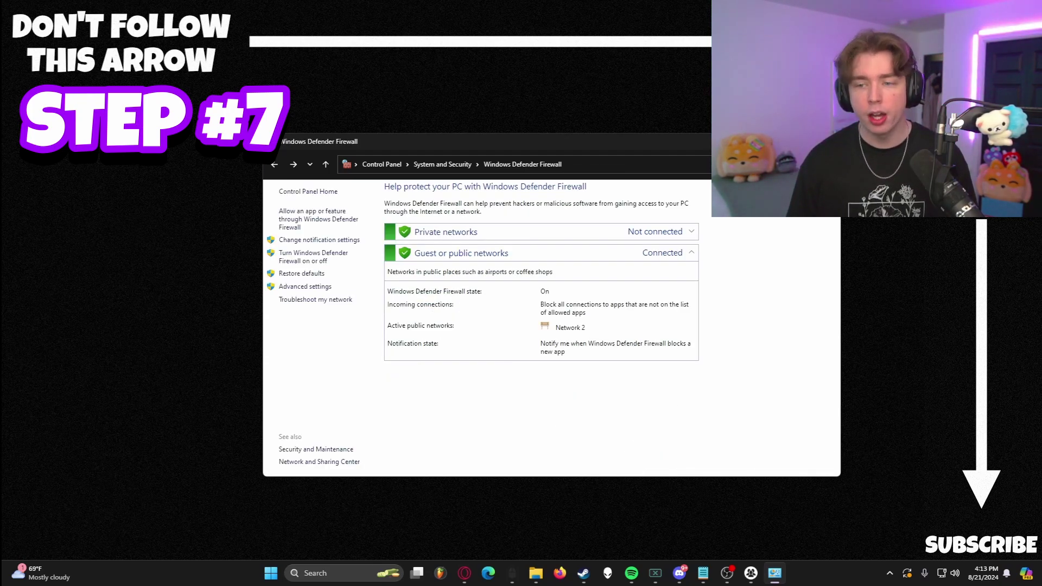
{"action": "key", "text": "alt+F4"}
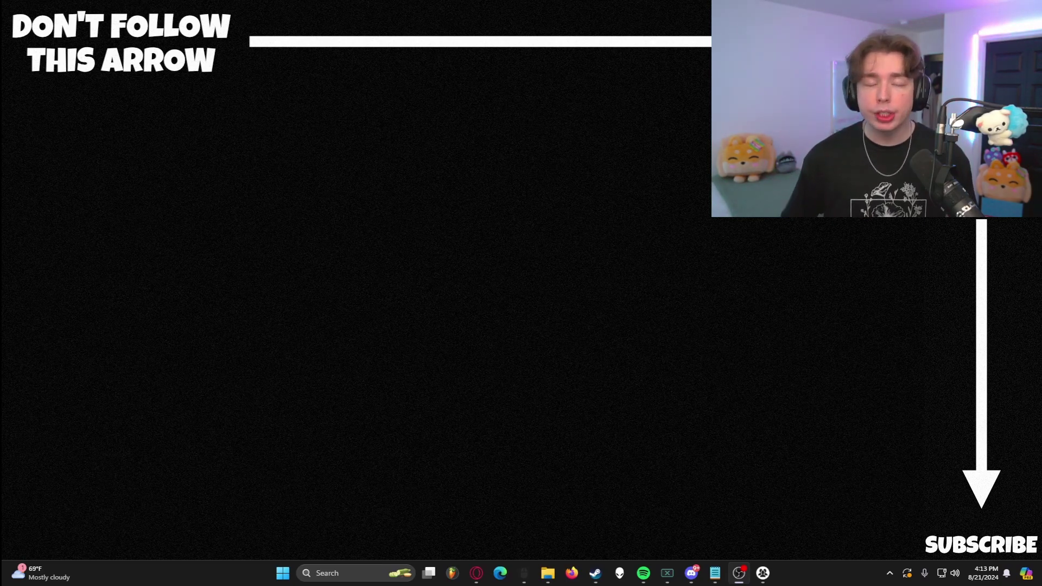